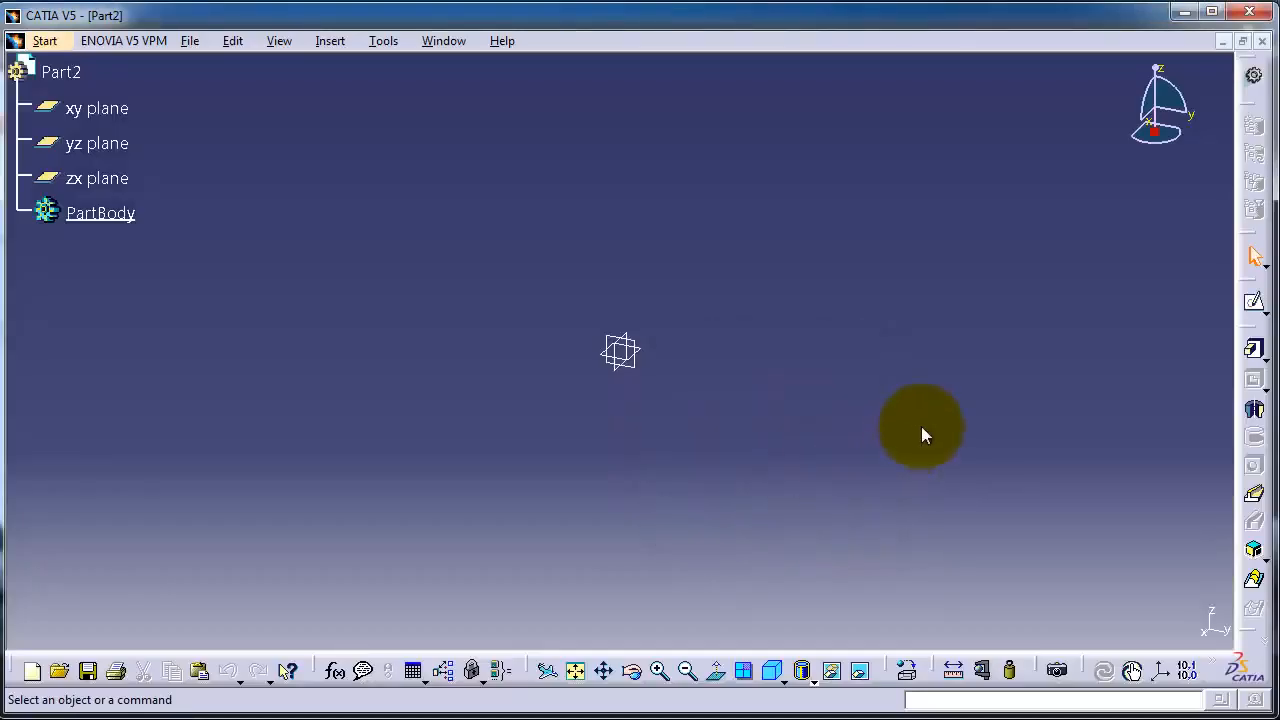
# Start a new sketch on the yz plane.
pyautogui.click(1262, 360)
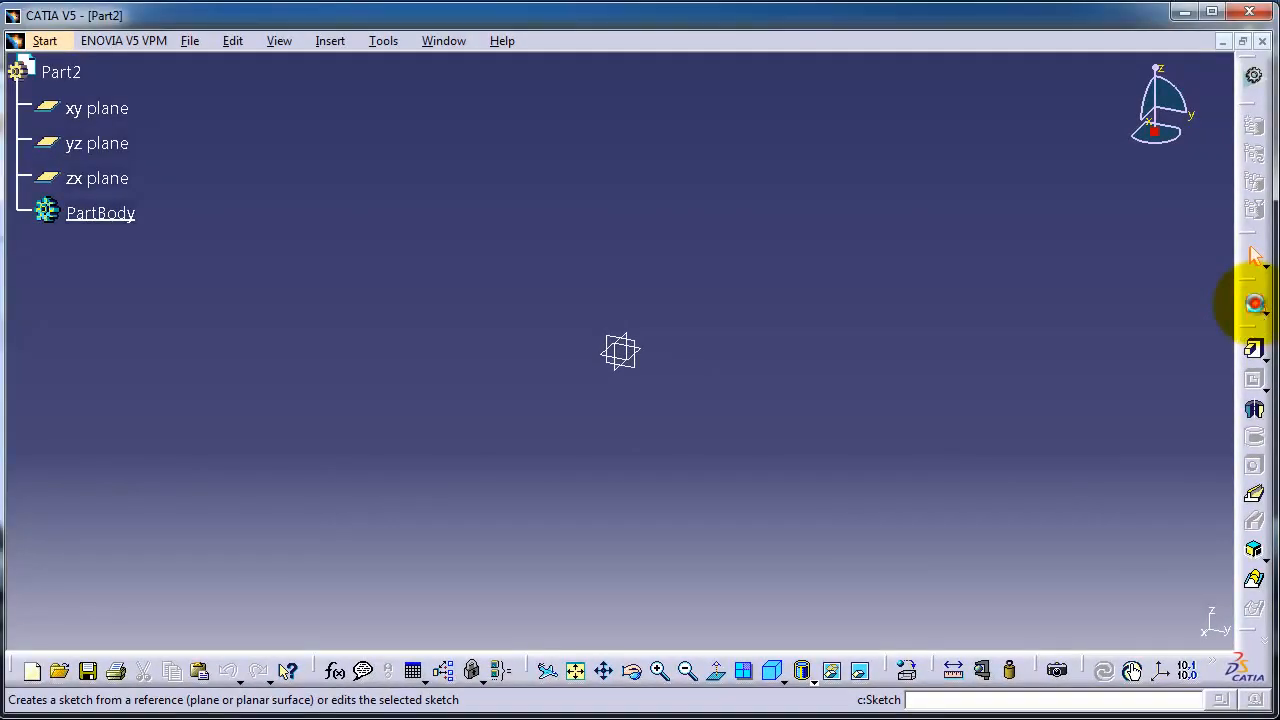
pyautogui.click(1255, 303)
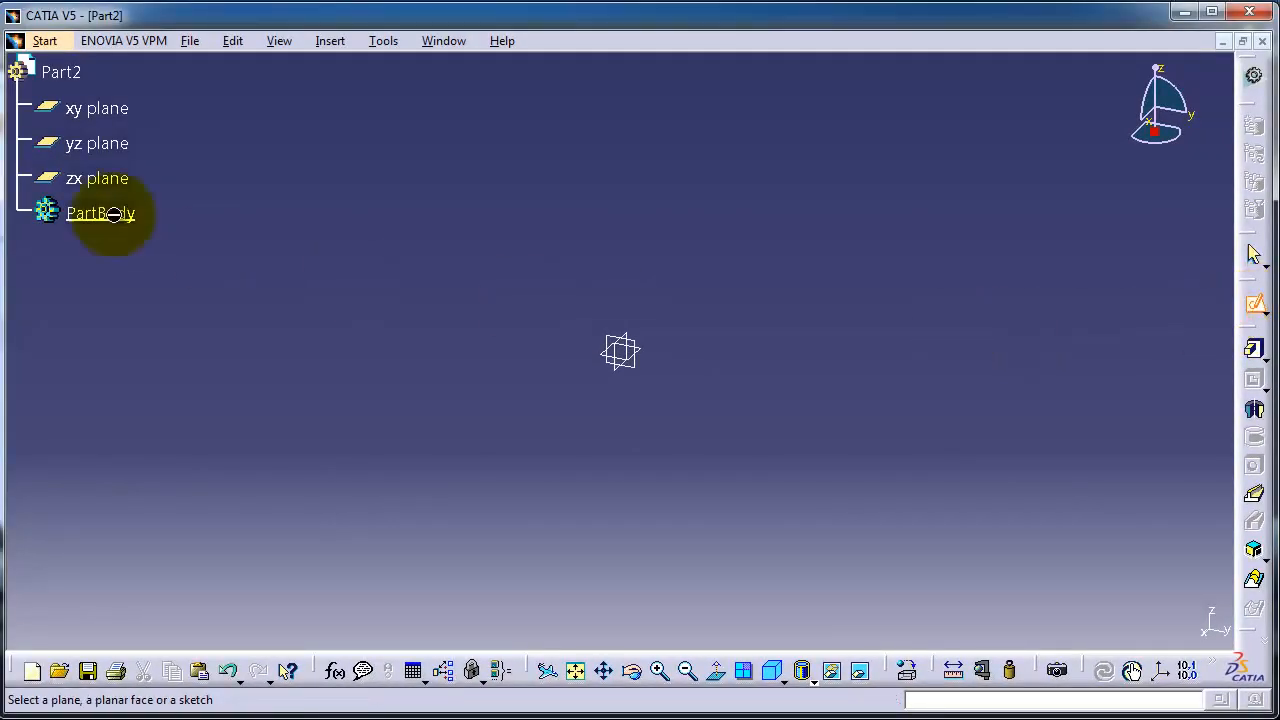
pyautogui.click(90, 143)
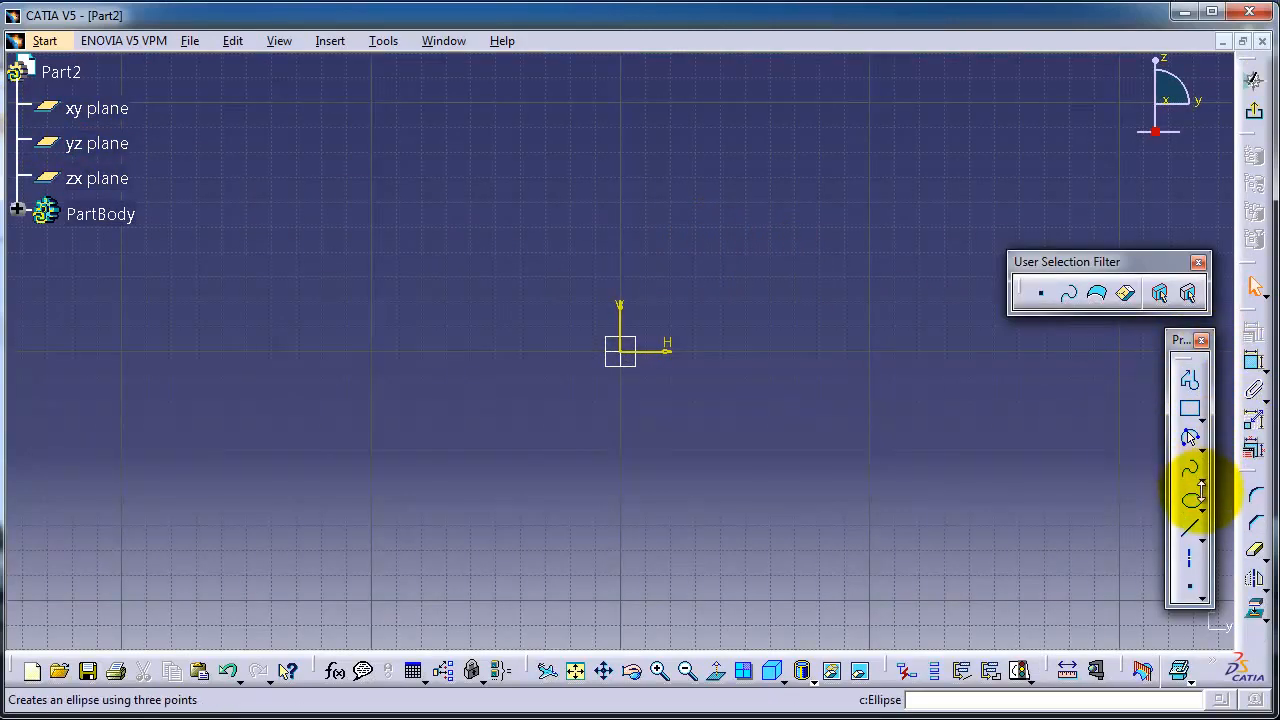
# Draw a two-point rectangle from the sketch origin into the positive H and V quadrant.
pyautogui.click(1205, 420)
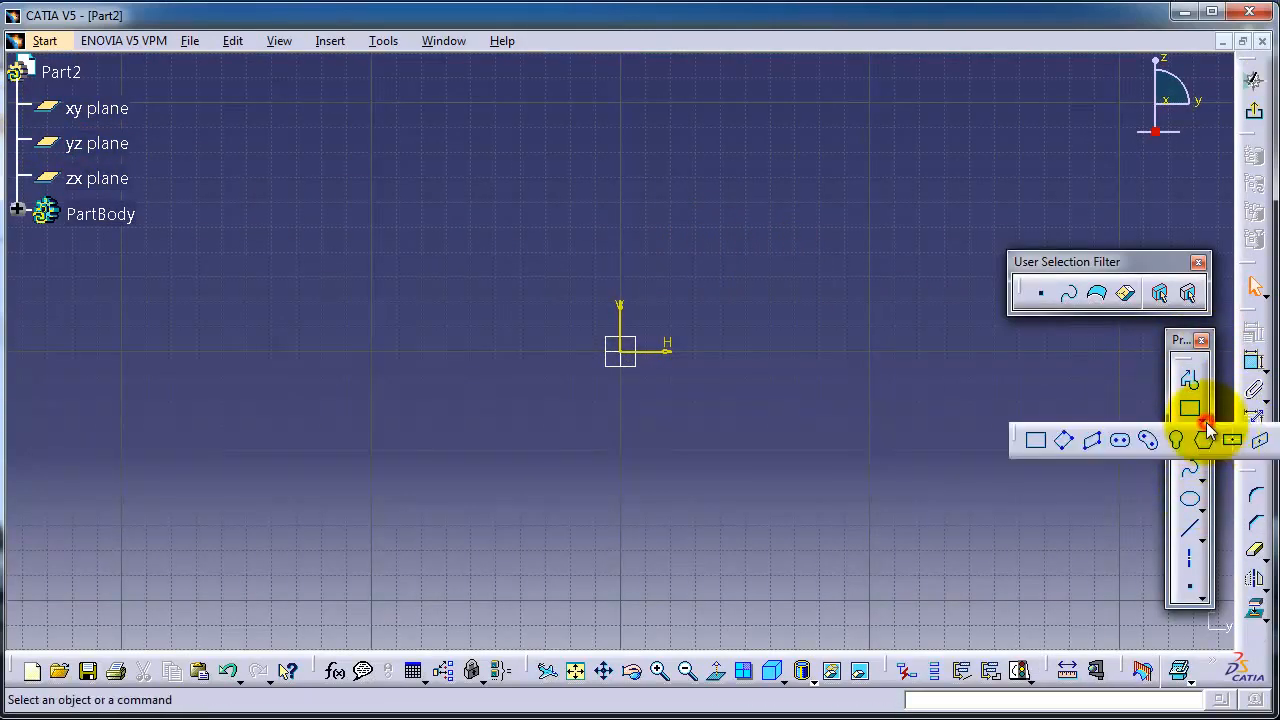
pyautogui.click(1035, 443)
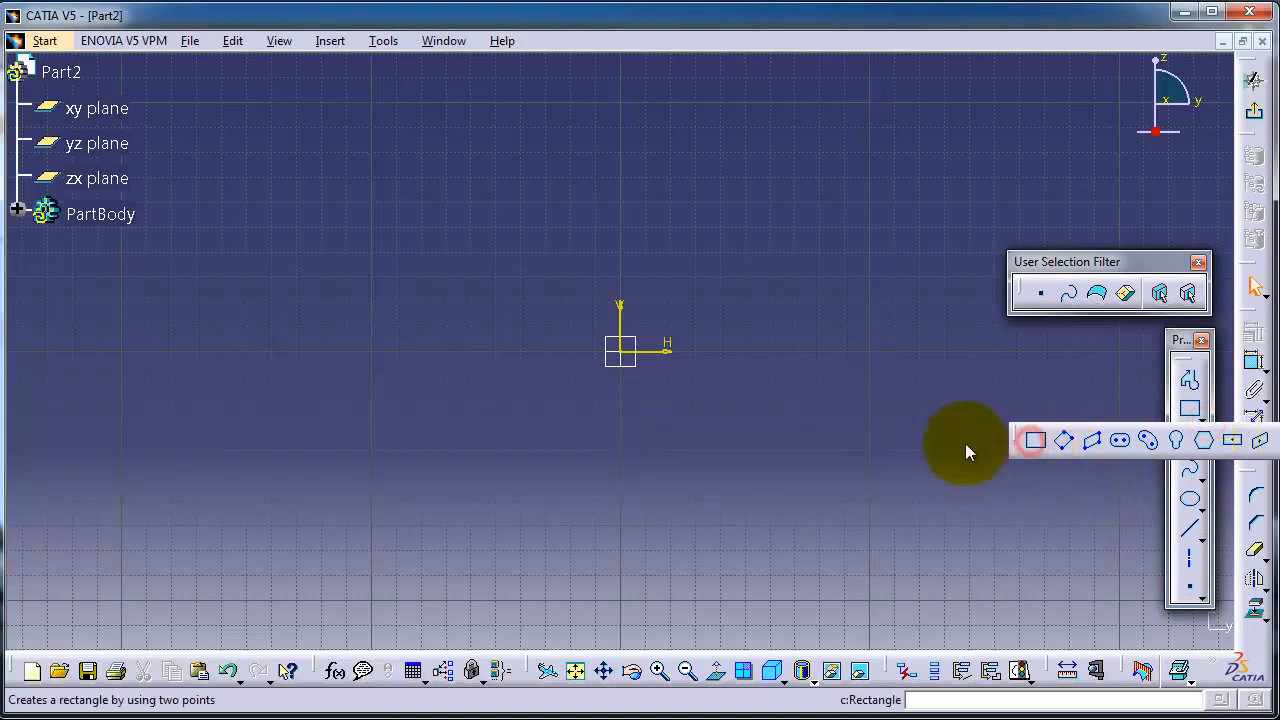
pyautogui.click(621, 351)
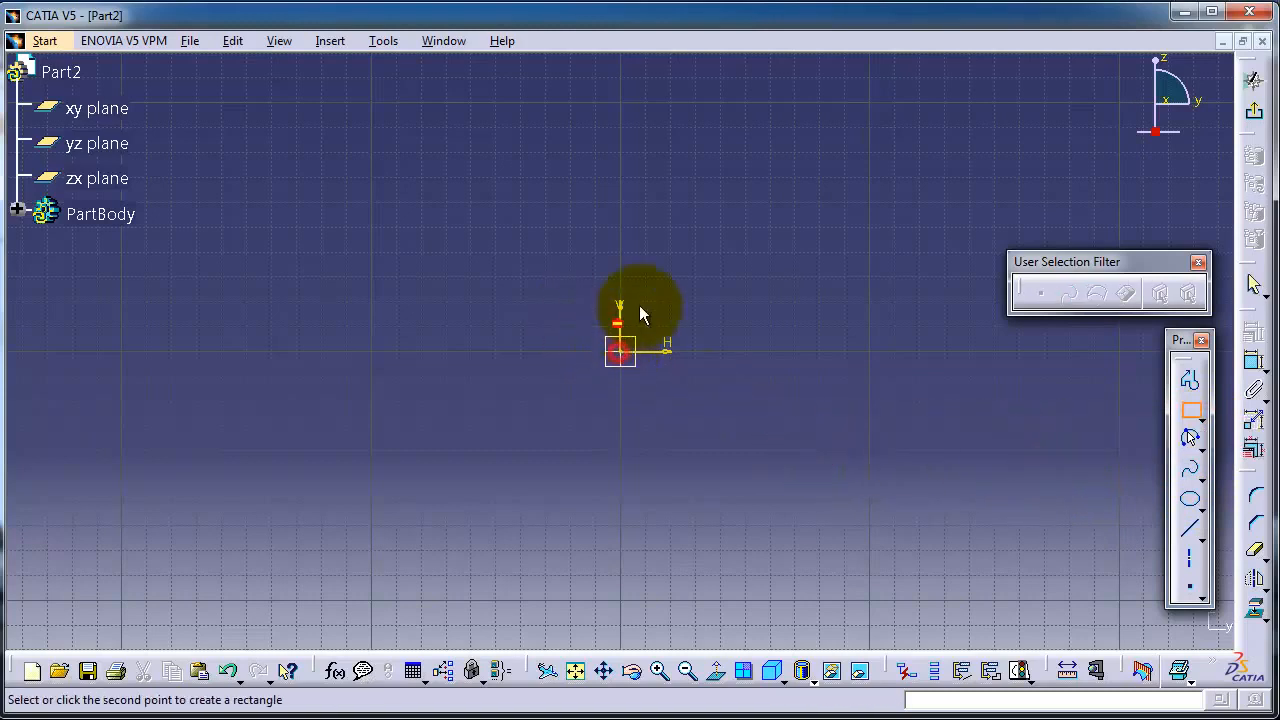
pyautogui.click(864, 180)
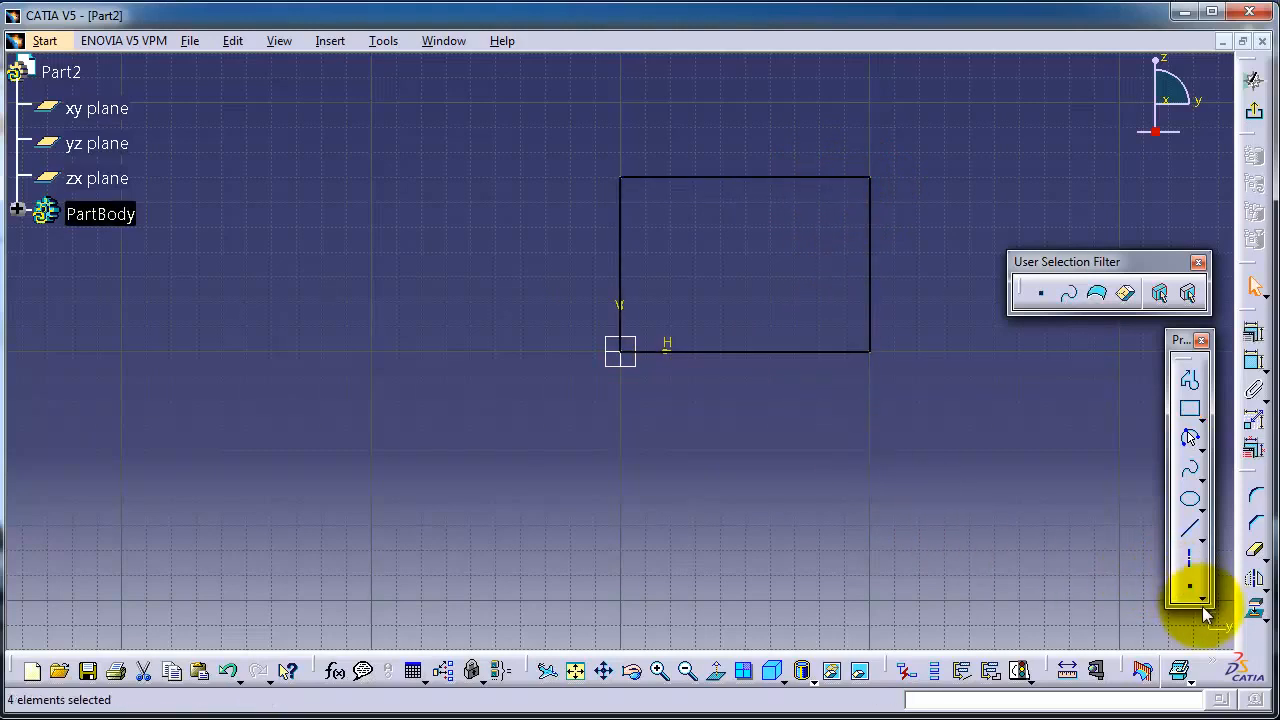
# Duplicate the rectangle with Translate as 3 instances spaced about 123 mm diagonally towards negative H and V, and exit the sketch.
pyautogui.click(1266, 590)
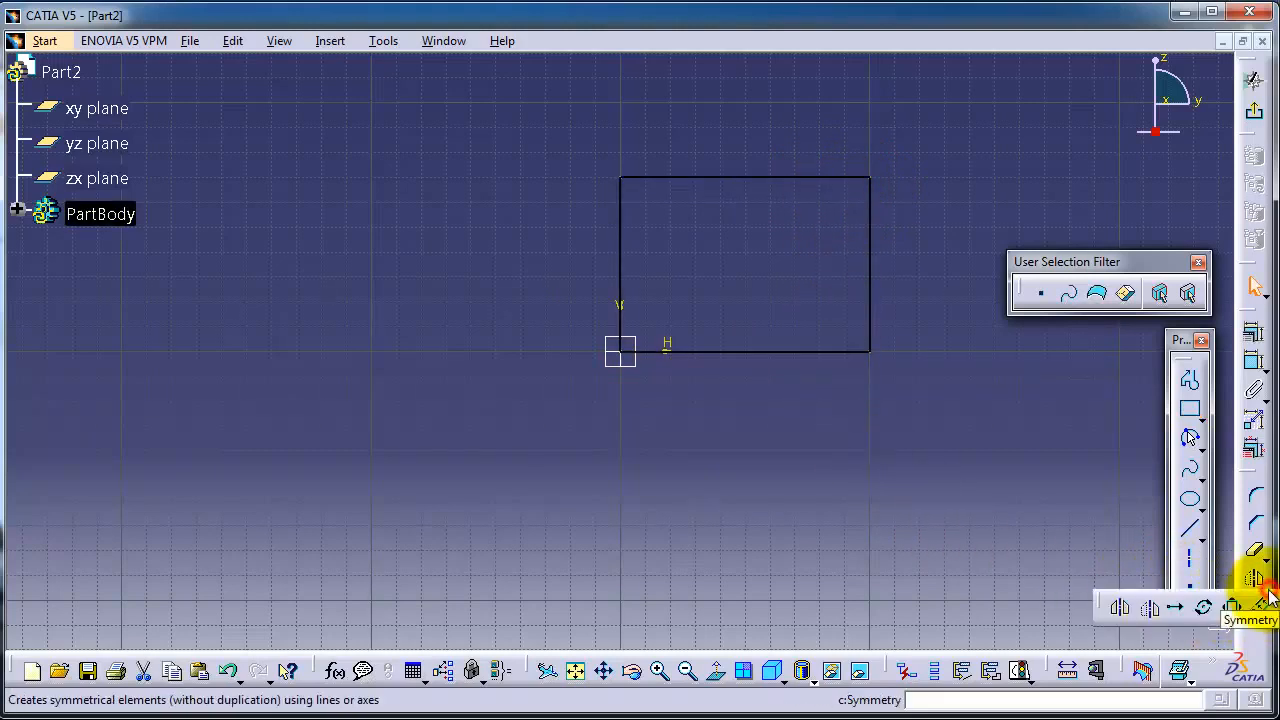
pyautogui.click(1174, 608)
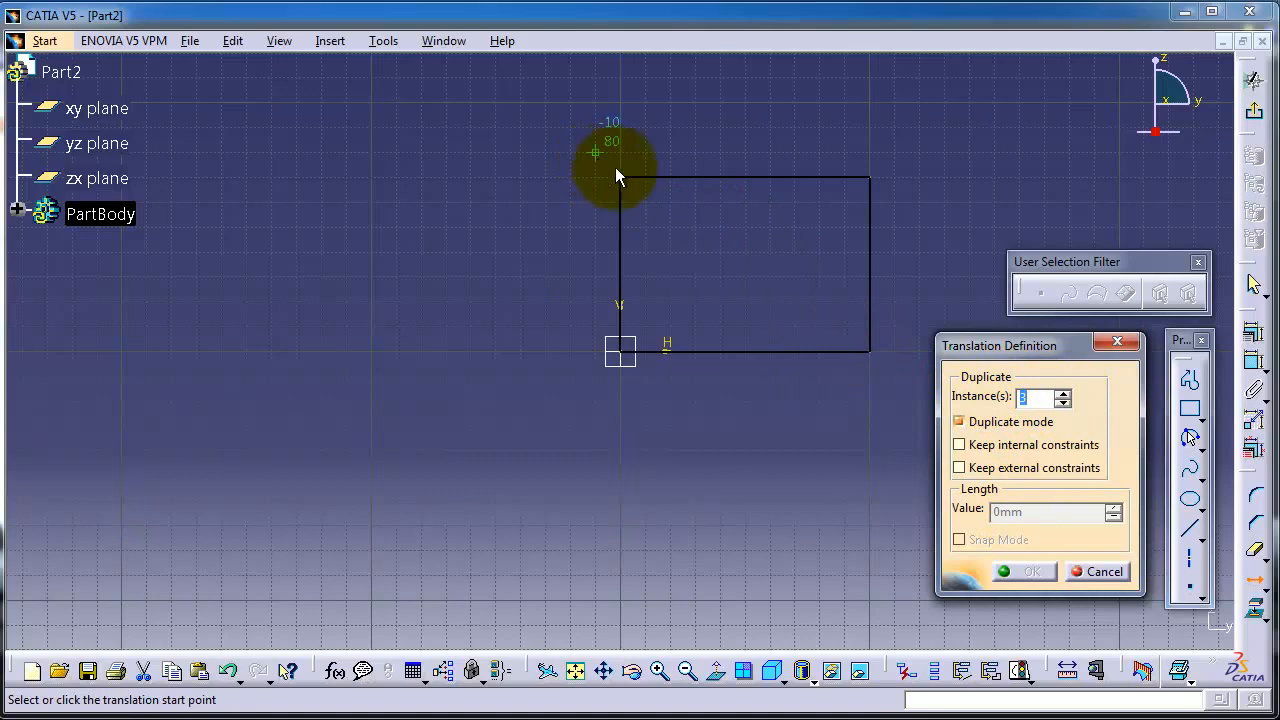
pyautogui.click(522, 352)
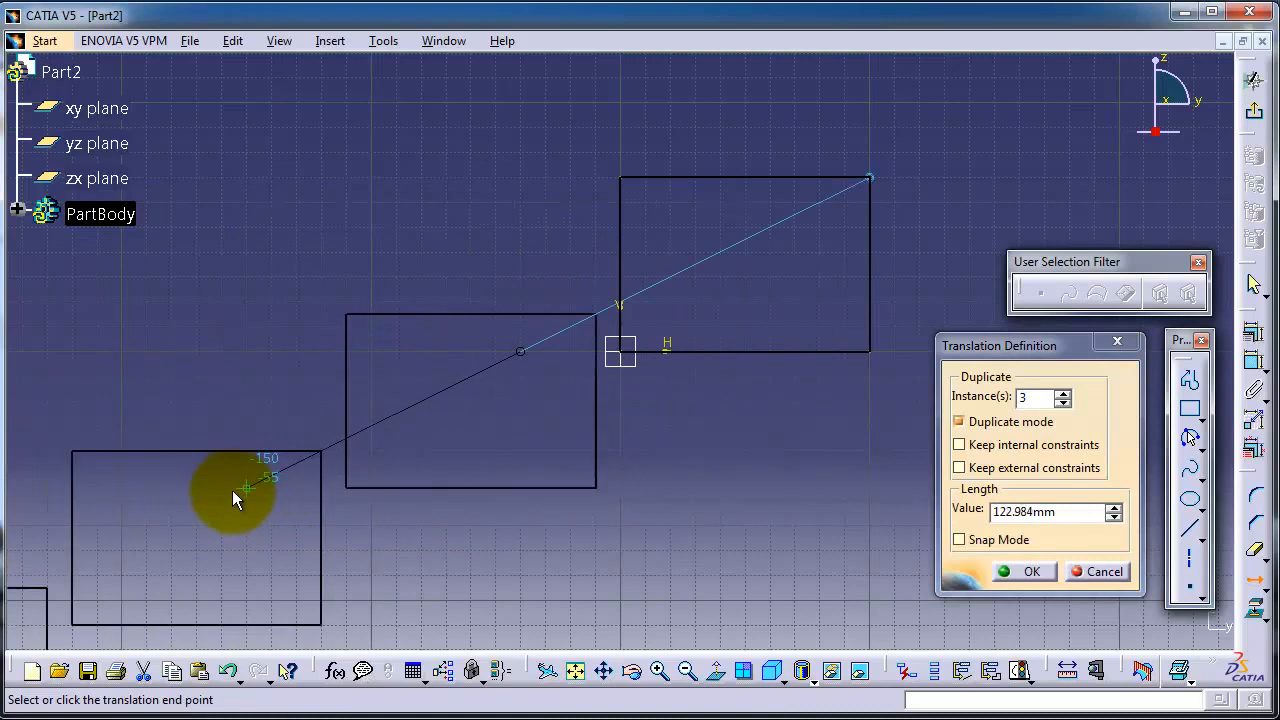
pyautogui.click(232, 490)
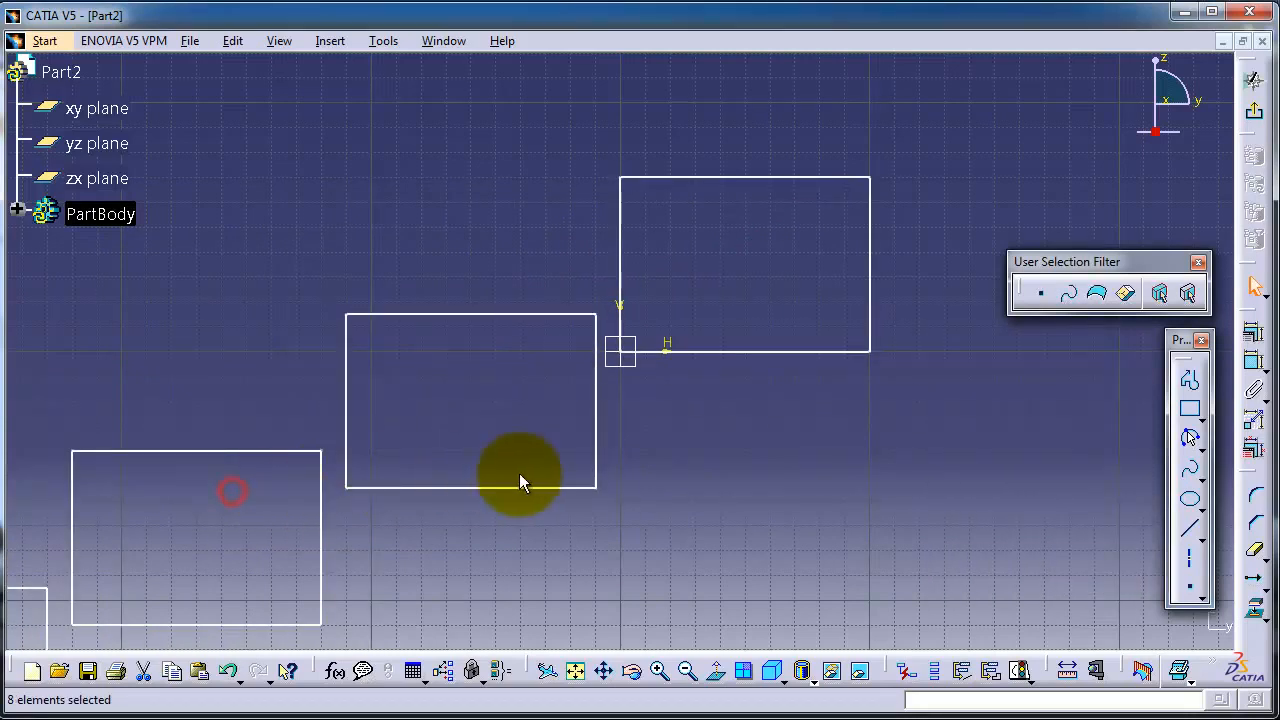
pyautogui.click(1252, 112)
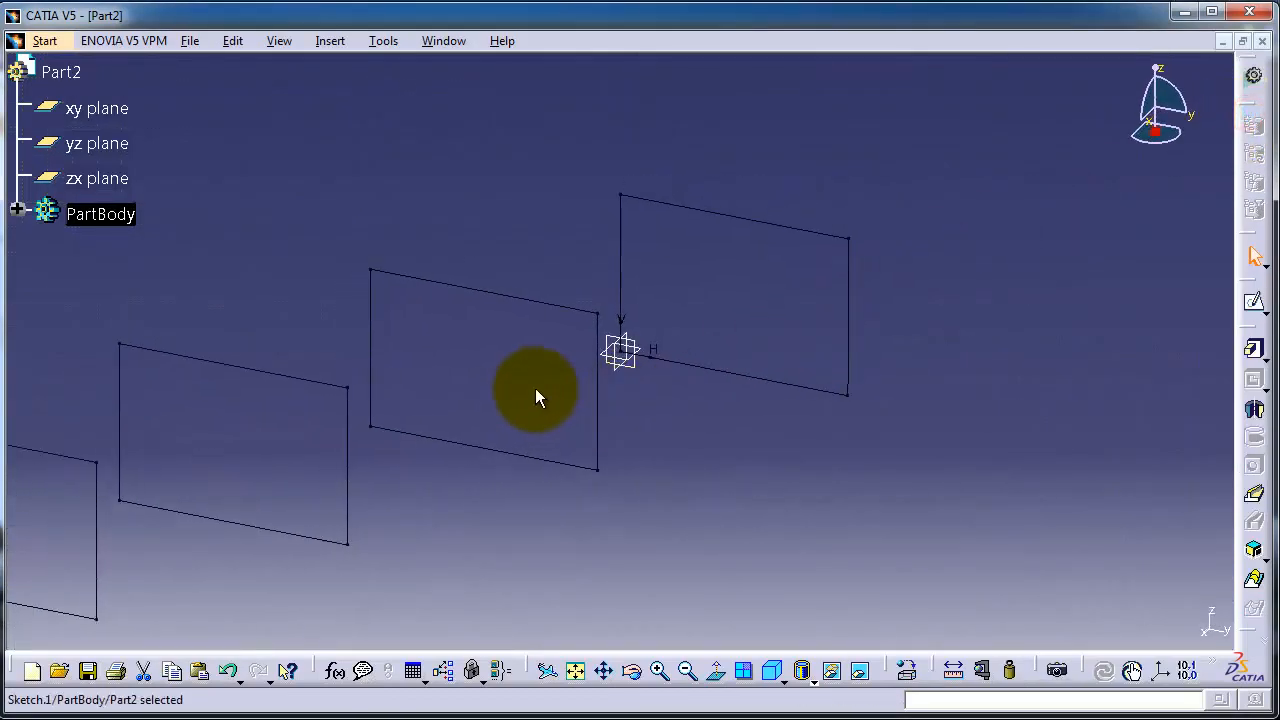
# Try extruding all four rectangles with a single 20 mm Pad, and undo it.
pyautogui.moveTo(537, 394); pyautogui.dragTo(790, 340, button='middle')
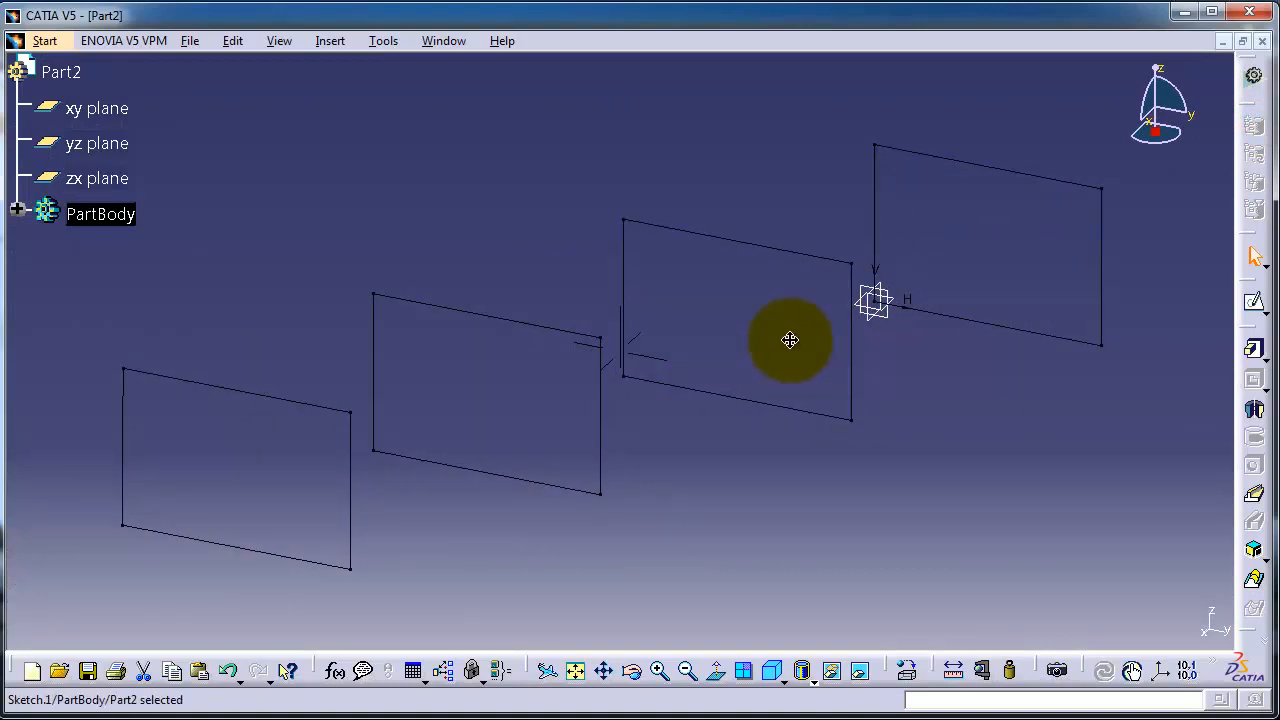
pyautogui.scroll(1, 790, 340)
pyautogui.click(1253, 348)
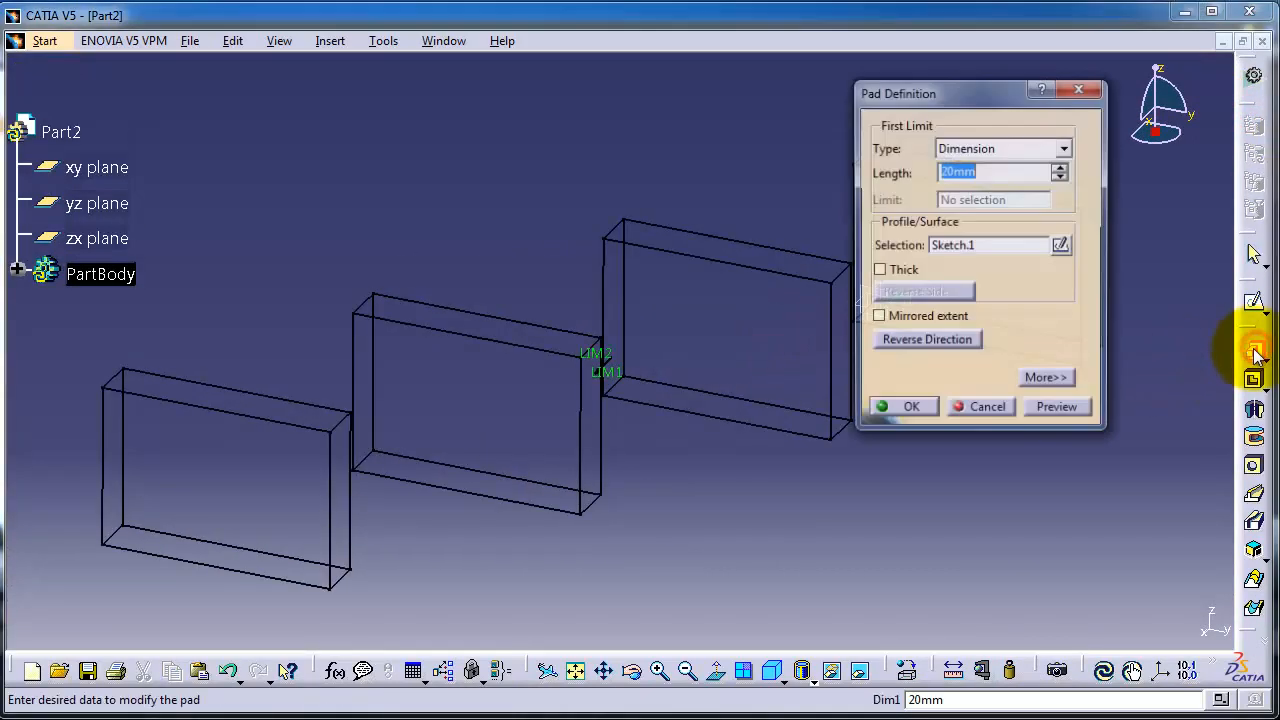
pyautogui.click(915, 408)
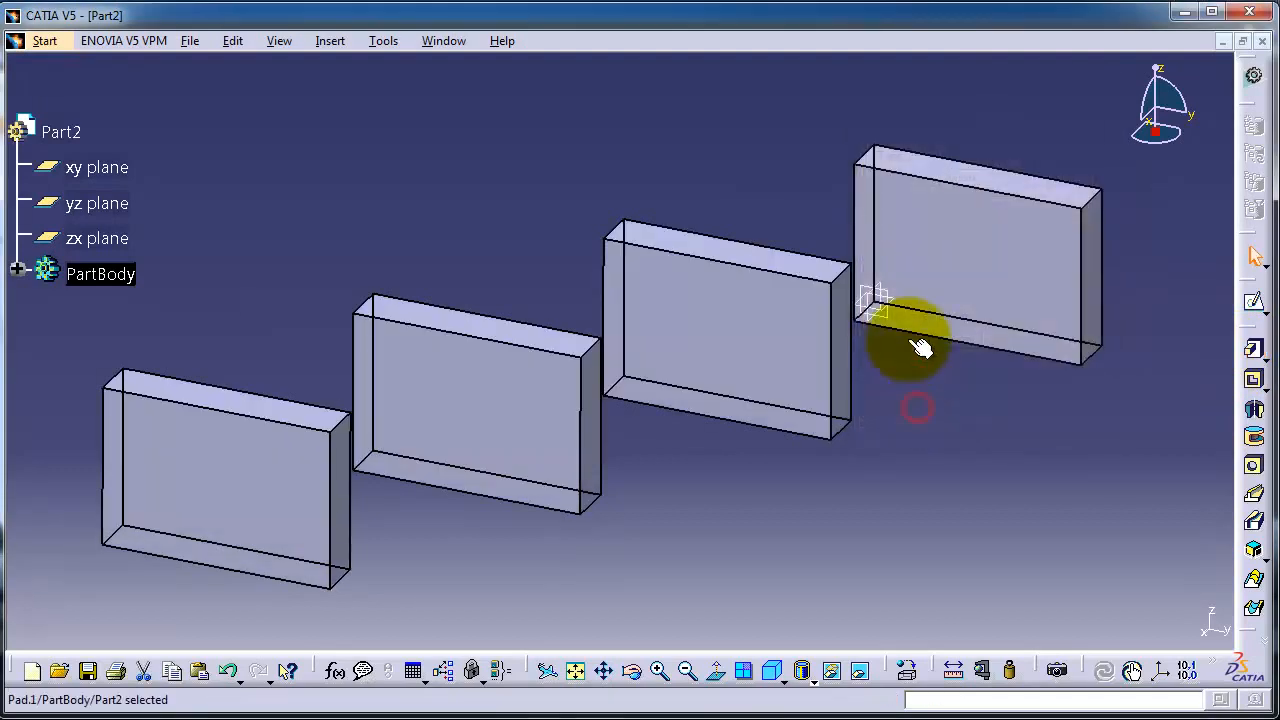
pyautogui.click(1056, 178)
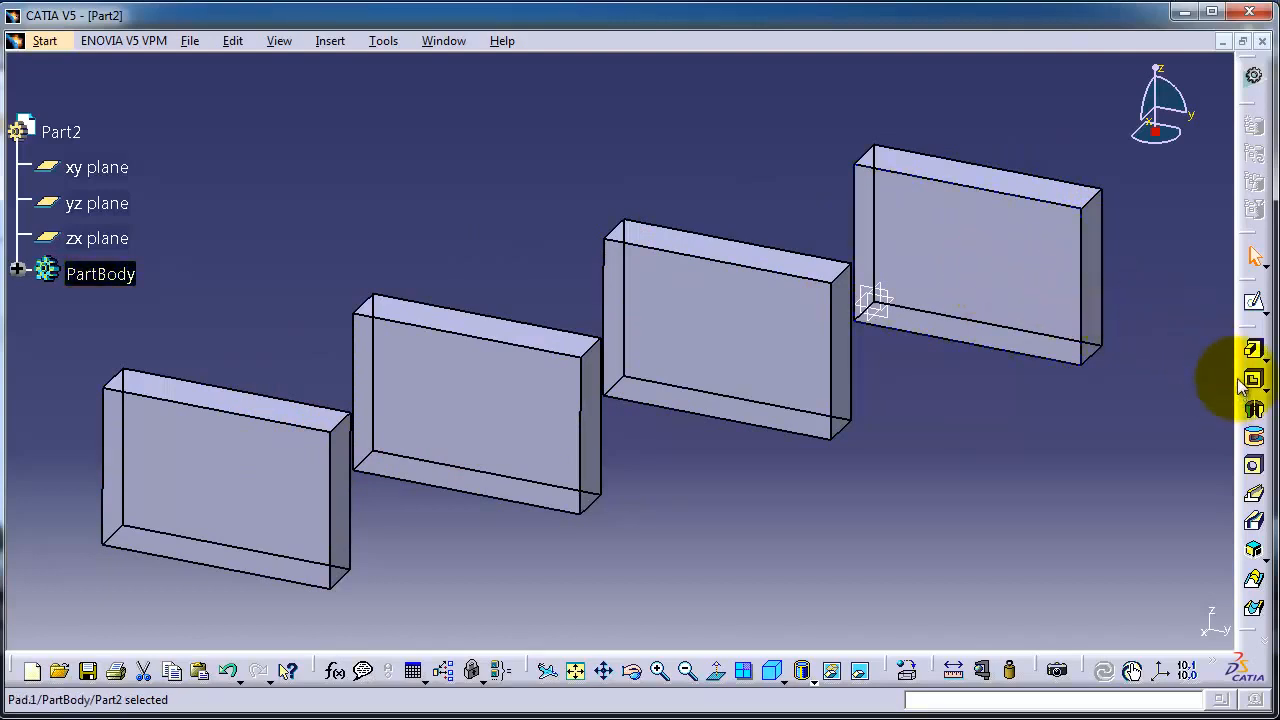
pyautogui.hotkey('ctrl', 'z')
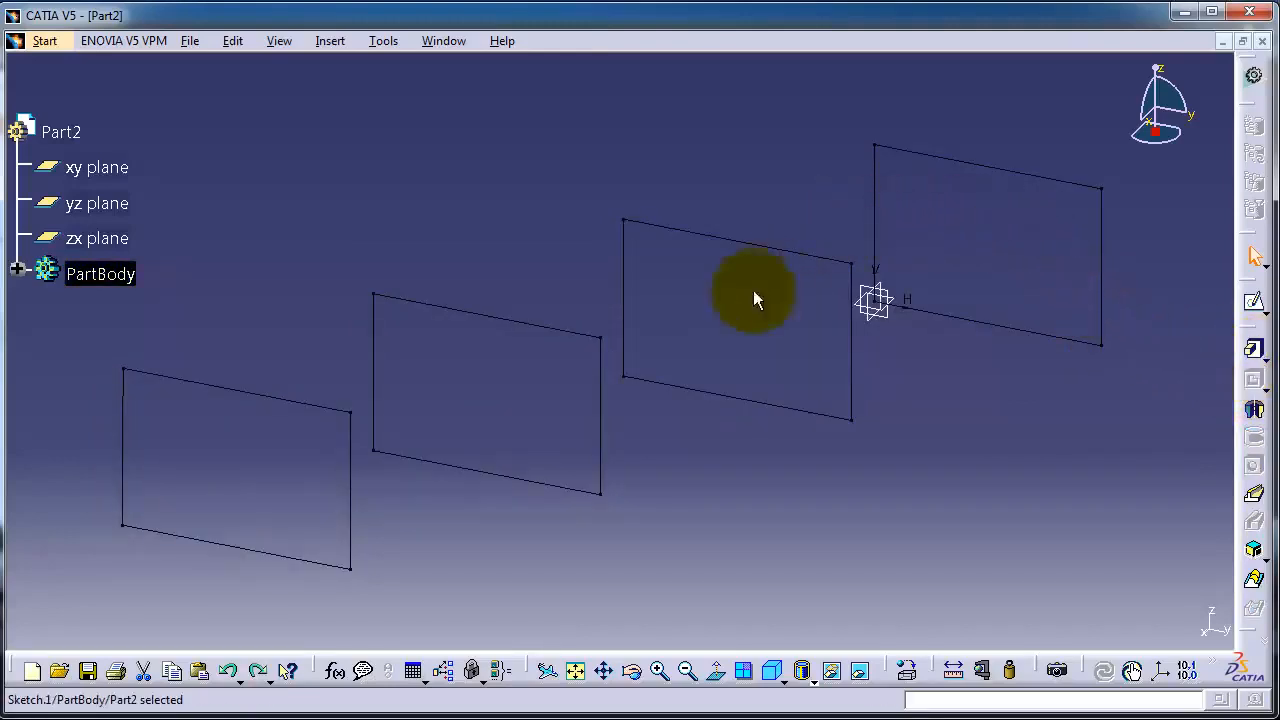
# Start a Multi-Pad on the four-rectangle sketch and set the length of extrusion domain 1 to 10 mm.
pyautogui.click(1263, 362)
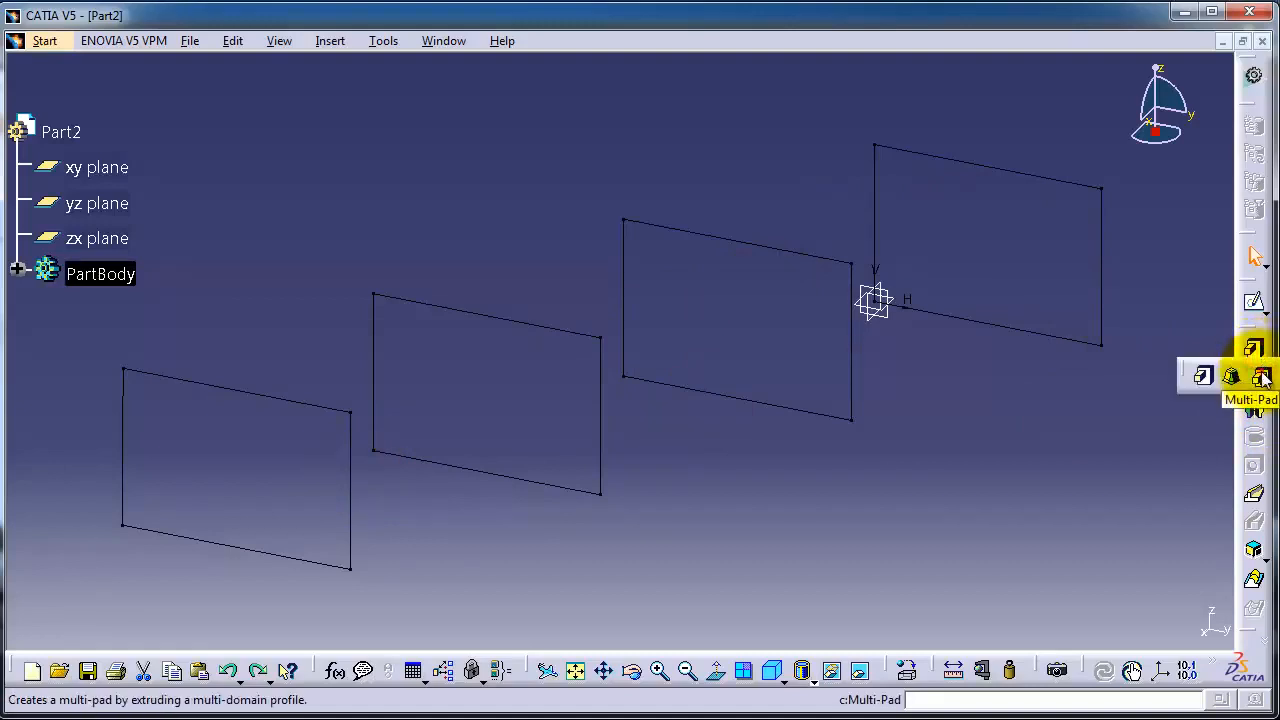
pyautogui.click(1261, 375)
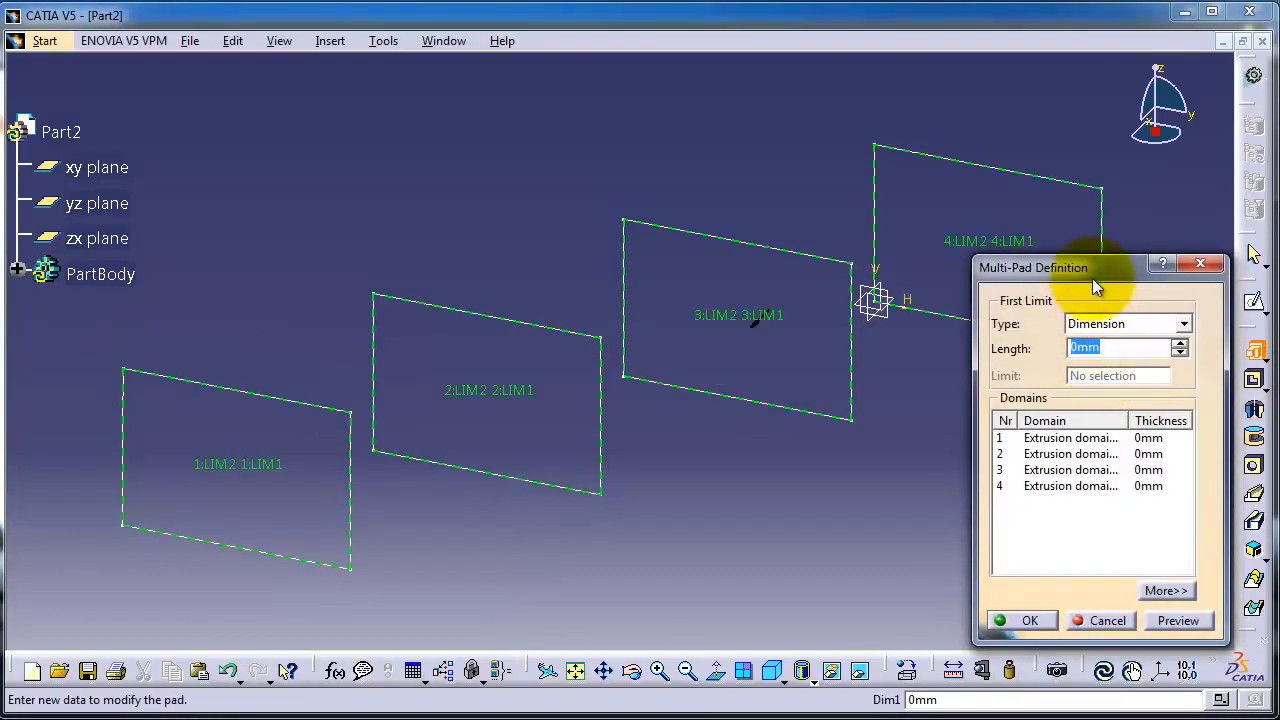
pyautogui.moveTo(1092, 283); pyautogui.dragTo(1080, 213)
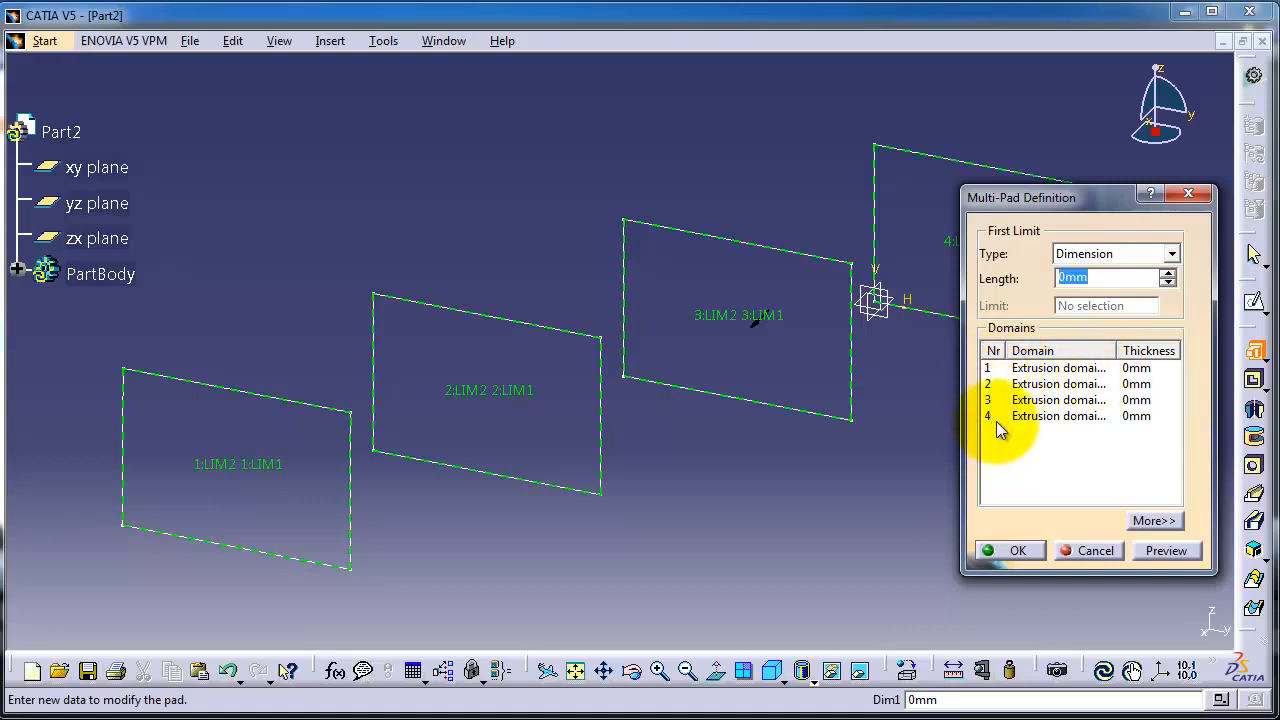
pyautogui.click(1035, 372)
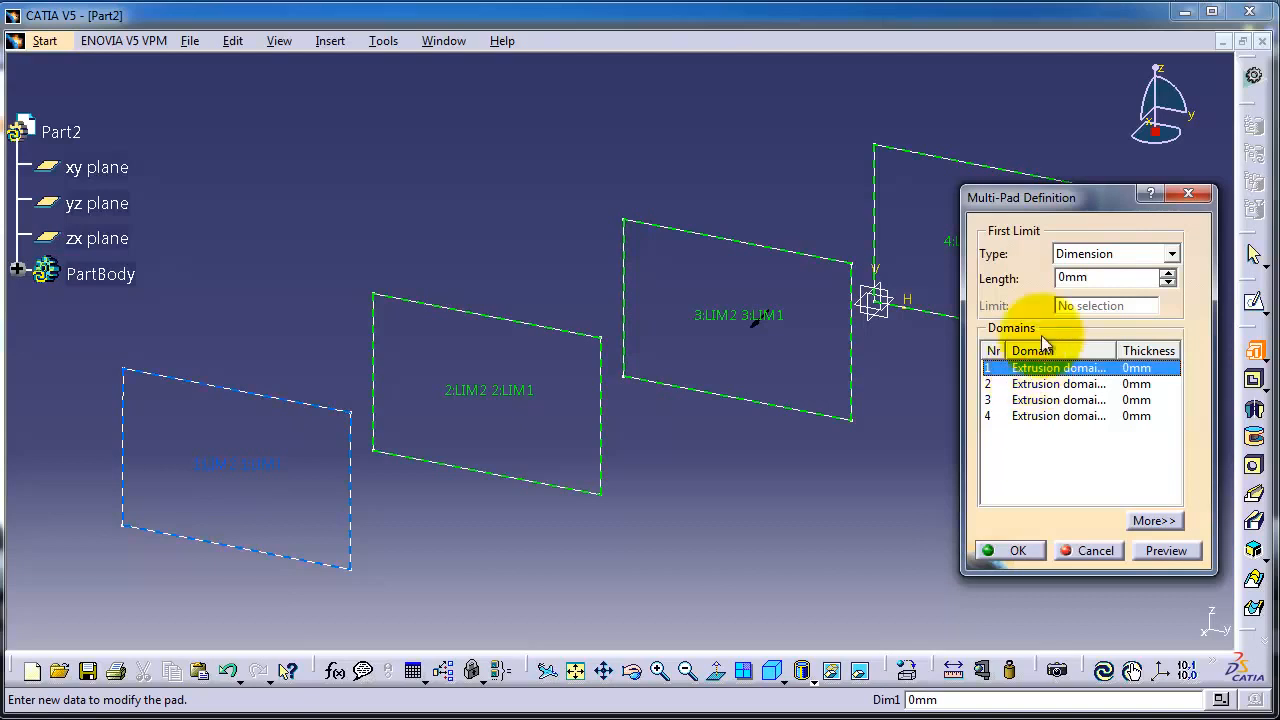
pyautogui.moveTo(1046, 197); pyautogui.dragTo(883, 222)
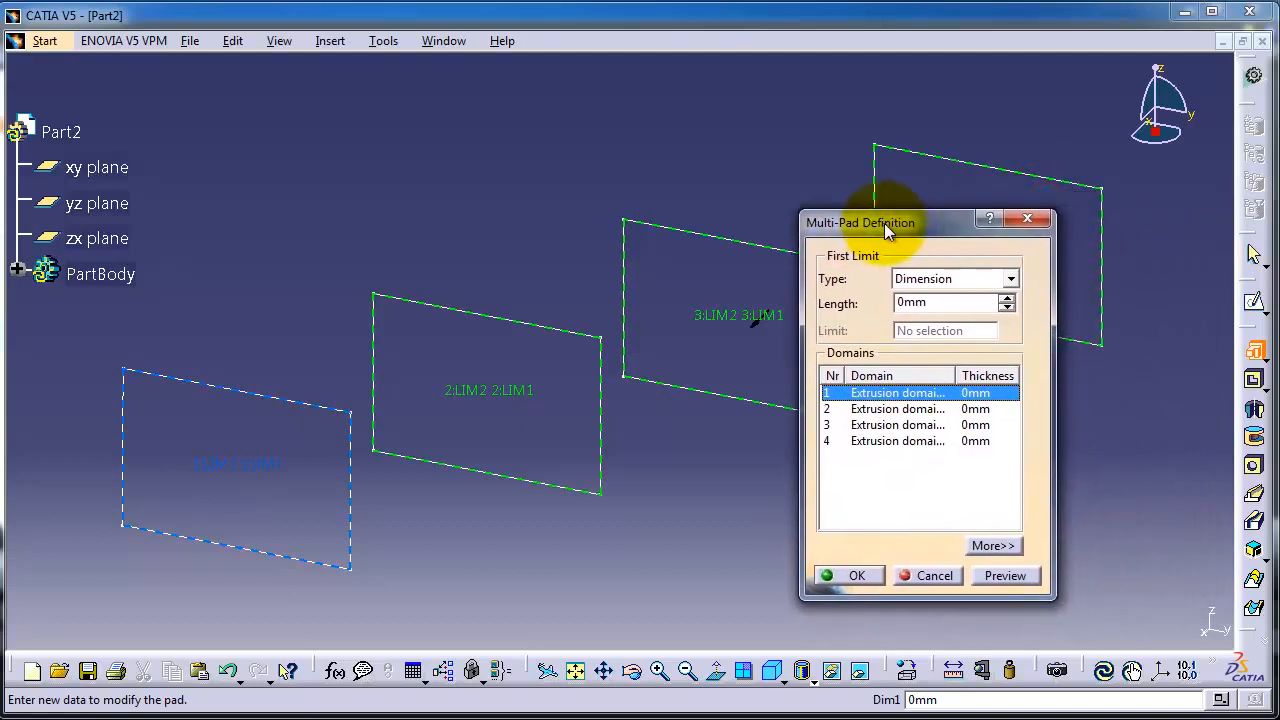
pyautogui.moveTo(963, 301); pyautogui.dragTo(893, 304)
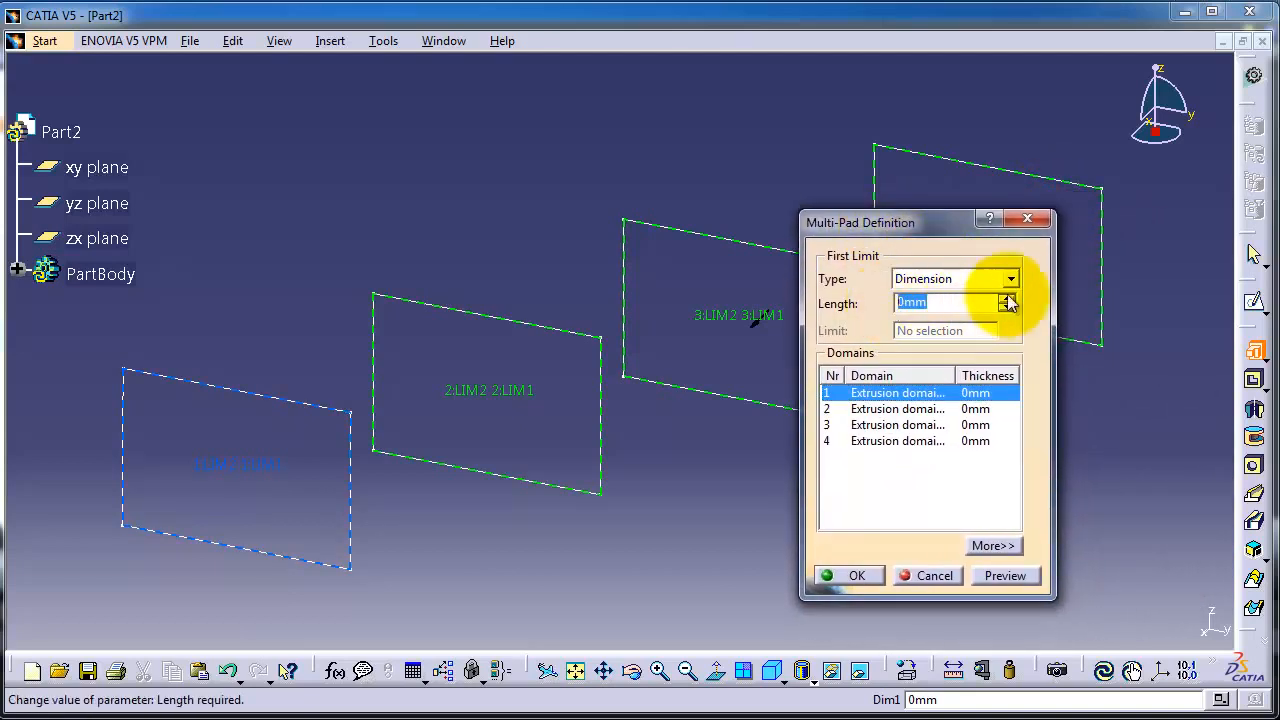
pyautogui.write('10')
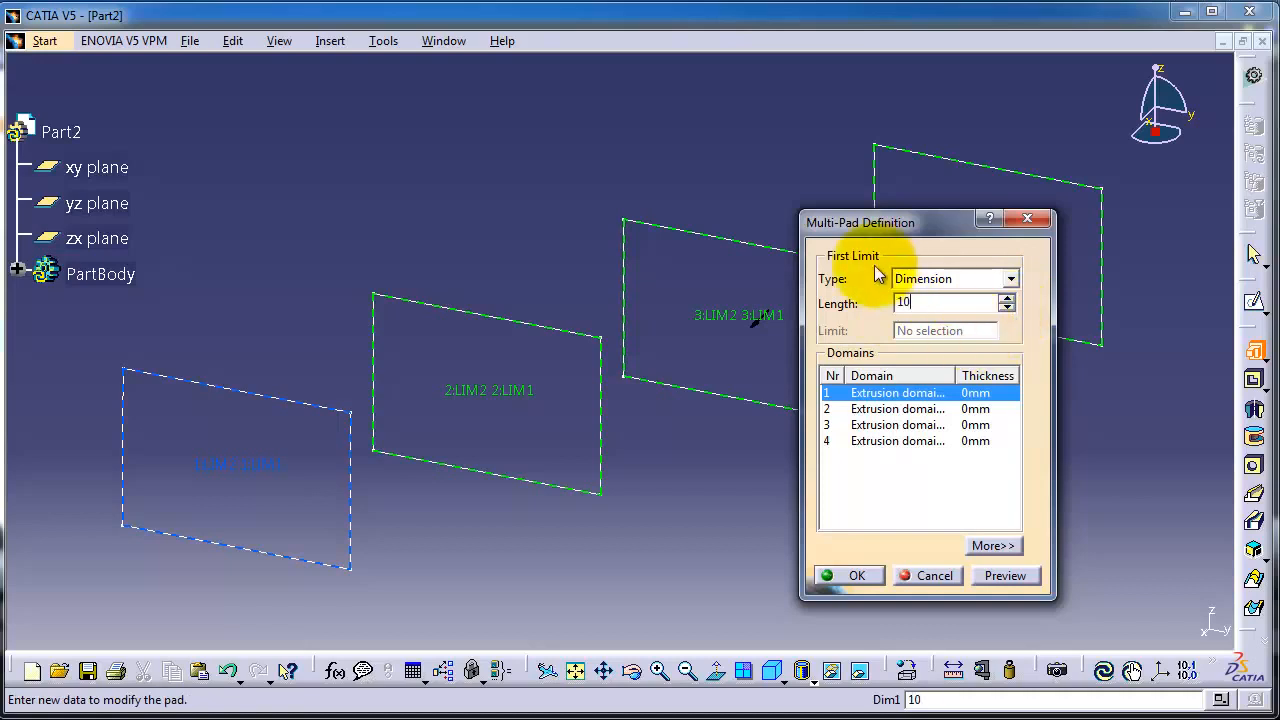
# Set the length of extrusion domain 2 to 20 mm and of extrusion domain 3 to 30 mm.
pyautogui.click(898, 409)
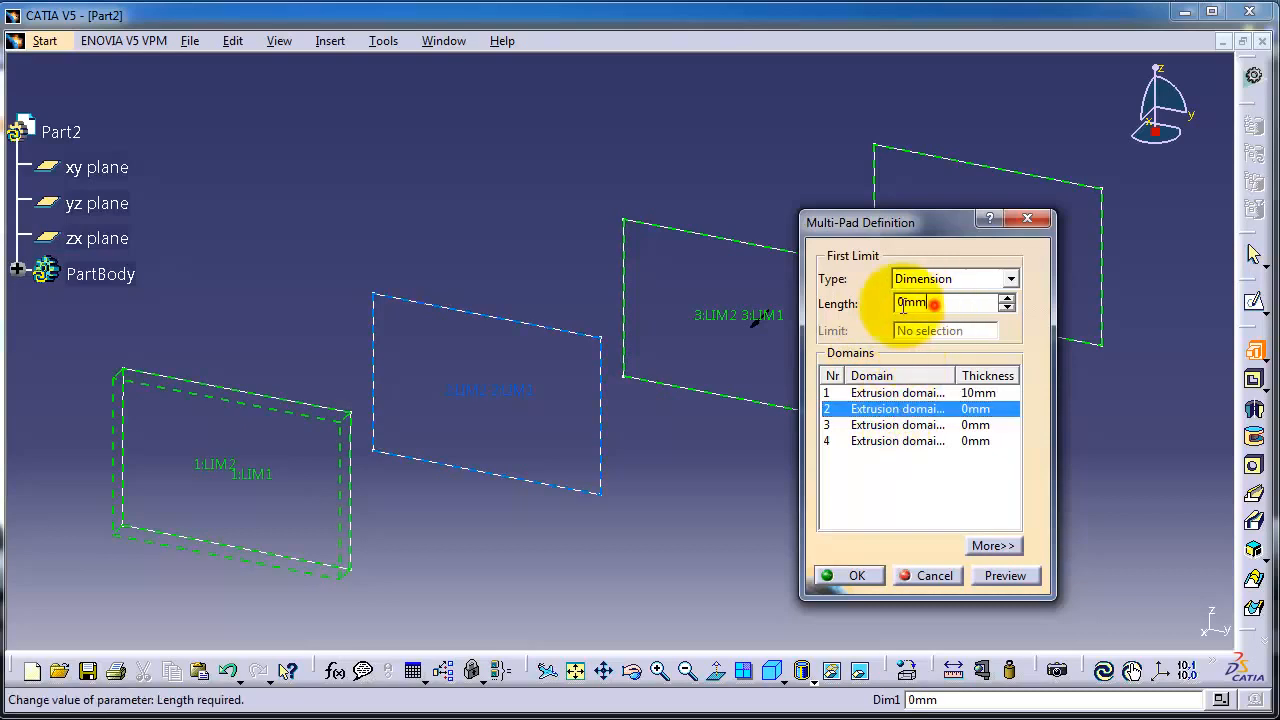
pyautogui.doubleClick(936, 304)
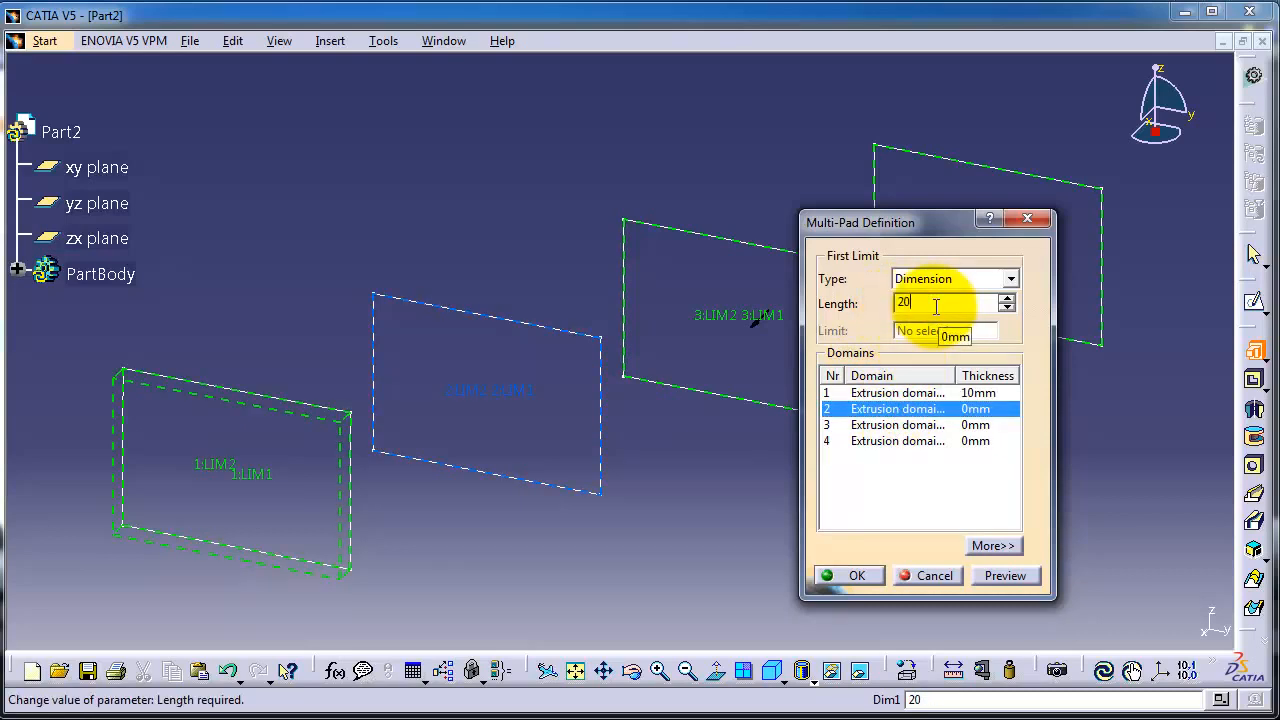
pyautogui.click(902, 472)
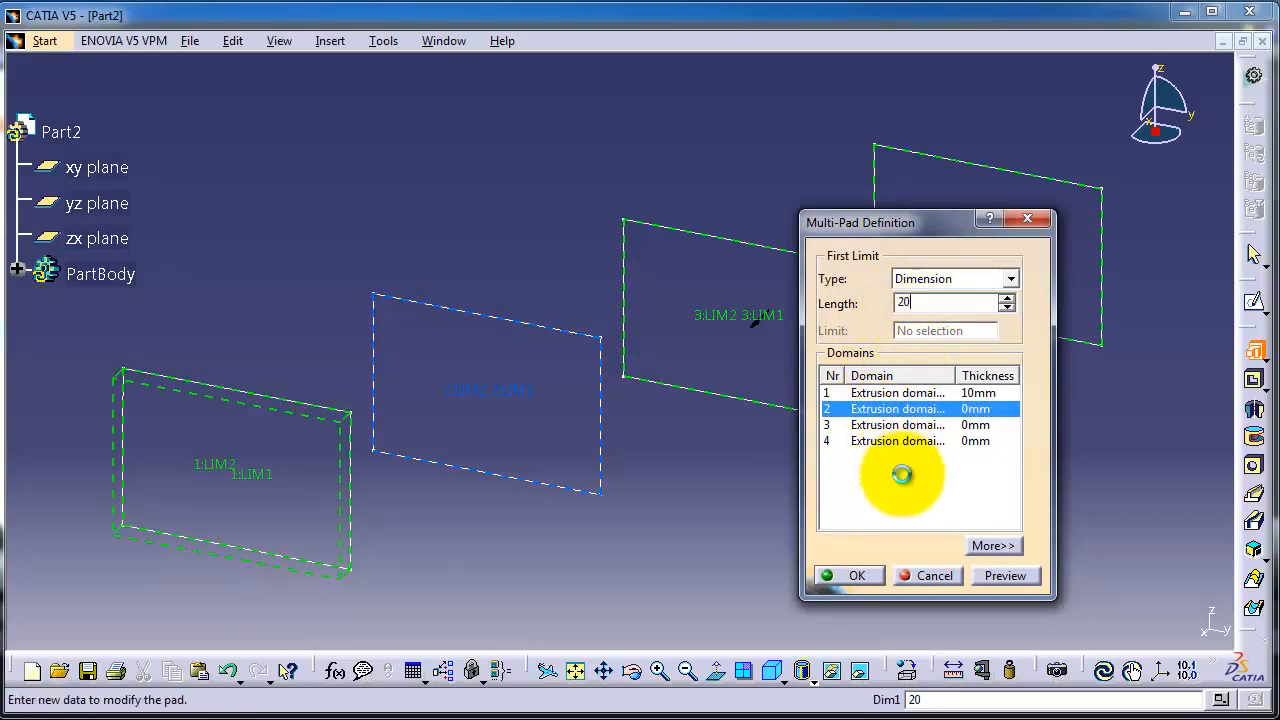
pyautogui.click(918, 424)
pyautogui.doubleClick(940, 302)
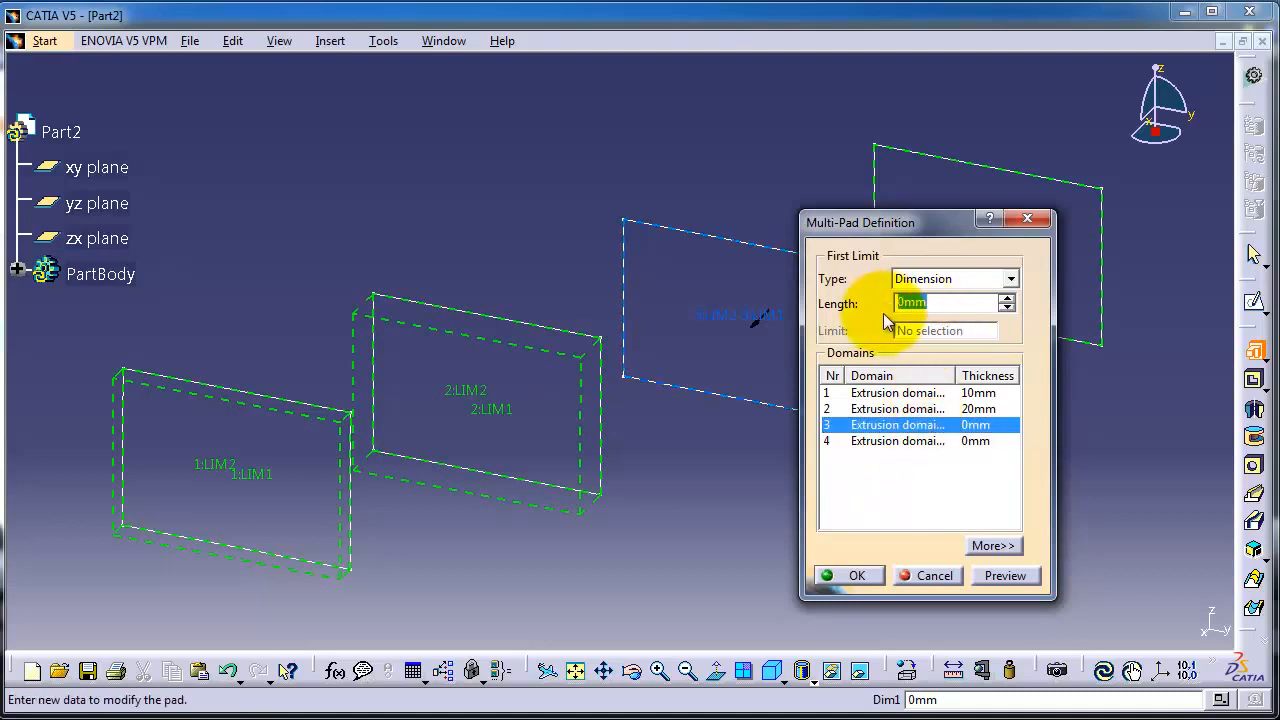
pyautogui.write('30')
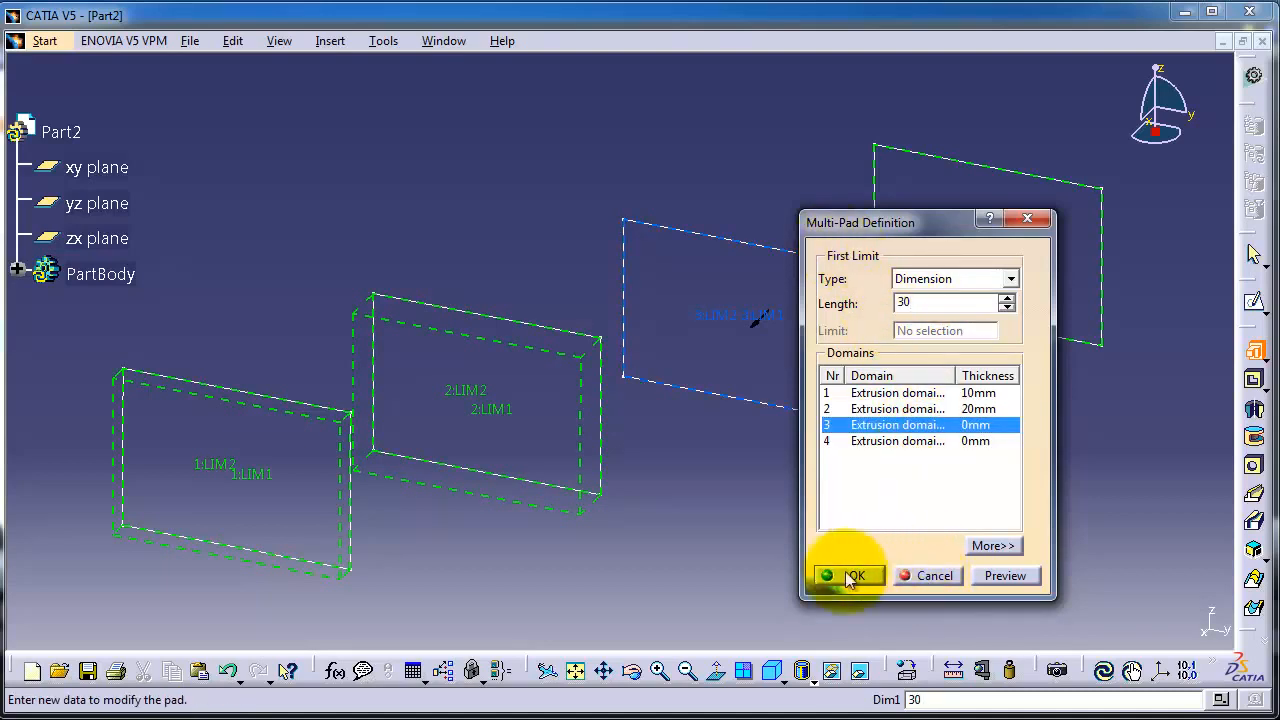
# Set the length of extrusion domain 4 to 40 mm and preview the four different thicknesses from the side.
pyautogui.click(913, 441)
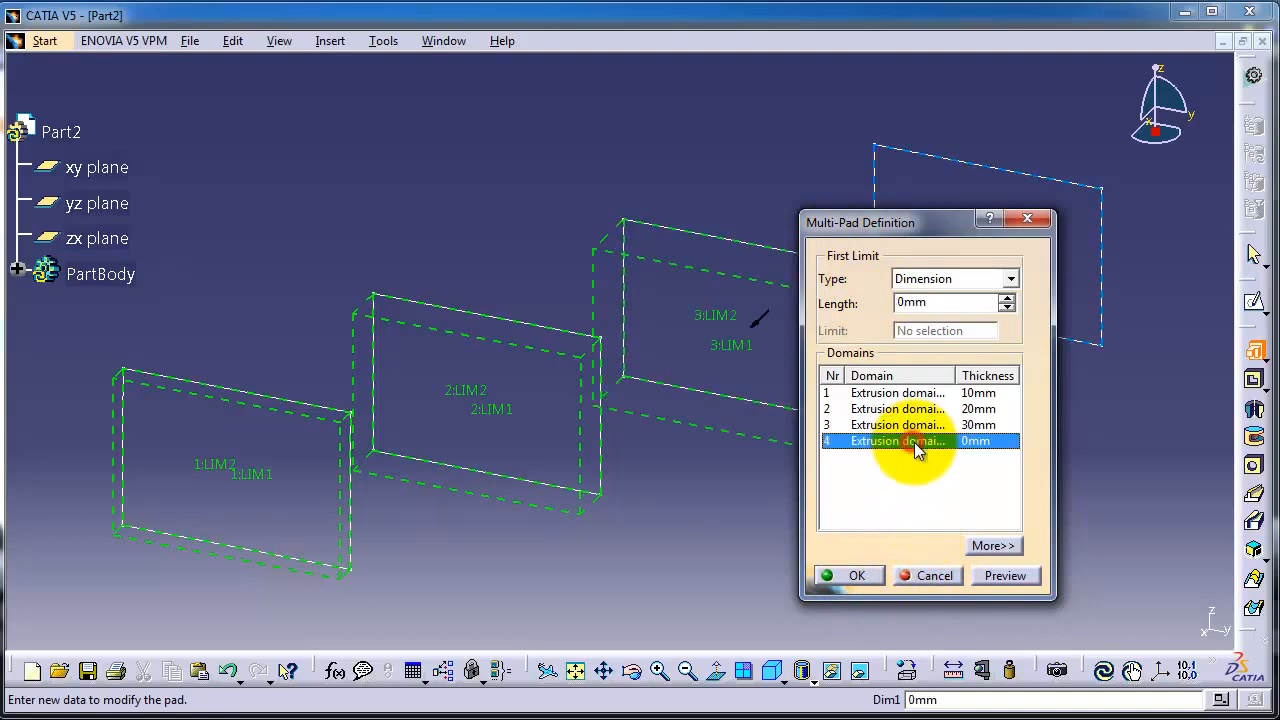
pyautogui.moveTo(942, 300); pyautogui.dragTo(897, 302)
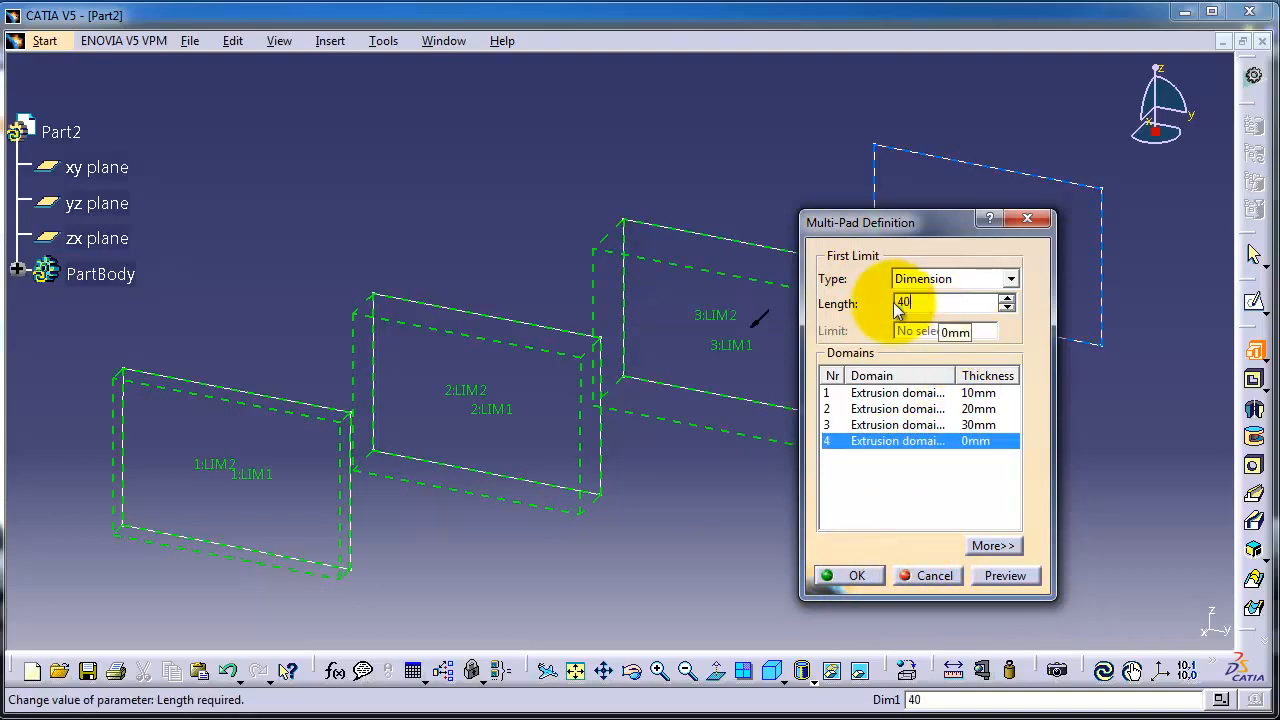
pyautogui.write('40')
pyautogui.click(930, 490)
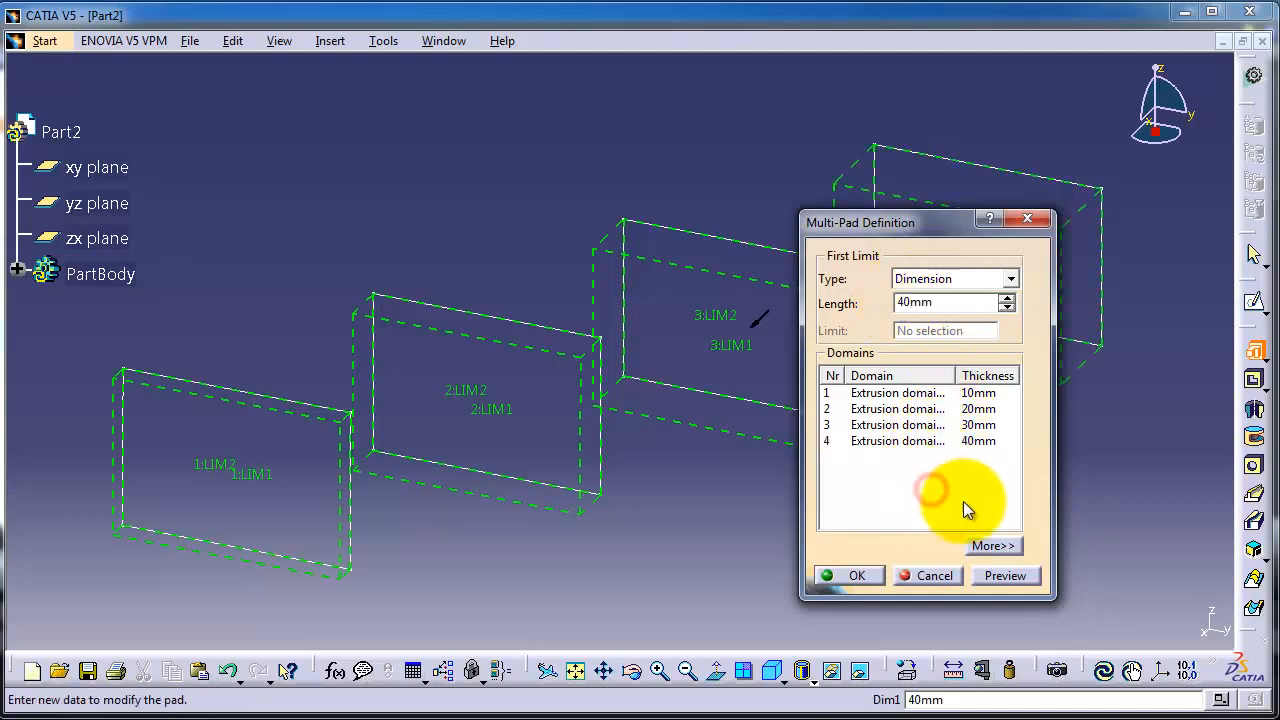
pyautogui.click(997, 577)
pyautogui.moveTo(926, 228); pyautogui.dragTo(1135, 361)
pyautogui.moveTo(978, 388); pyautogui.dragTo(623, 291, button='middle')
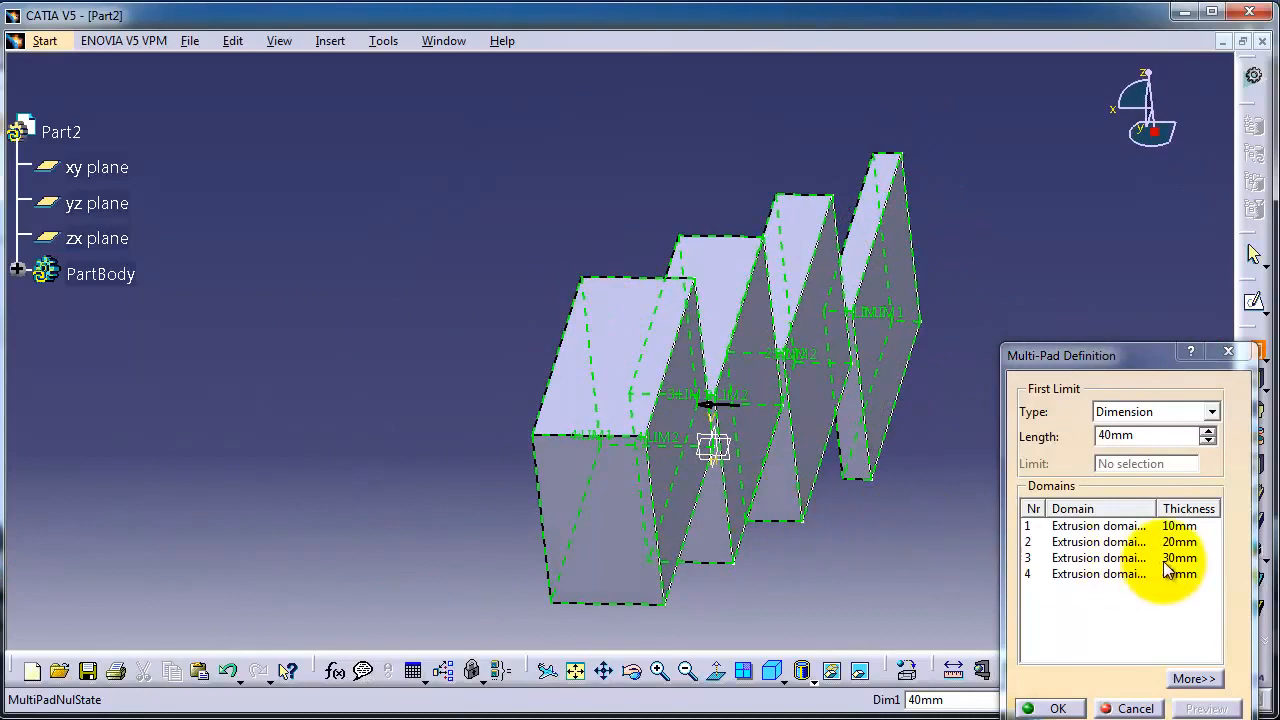
# Set the second limit of extrusion domain 4 to 10 mm and reverse the Multi-Pad's extrusion direction.
pyautogui.click(1130, 574)
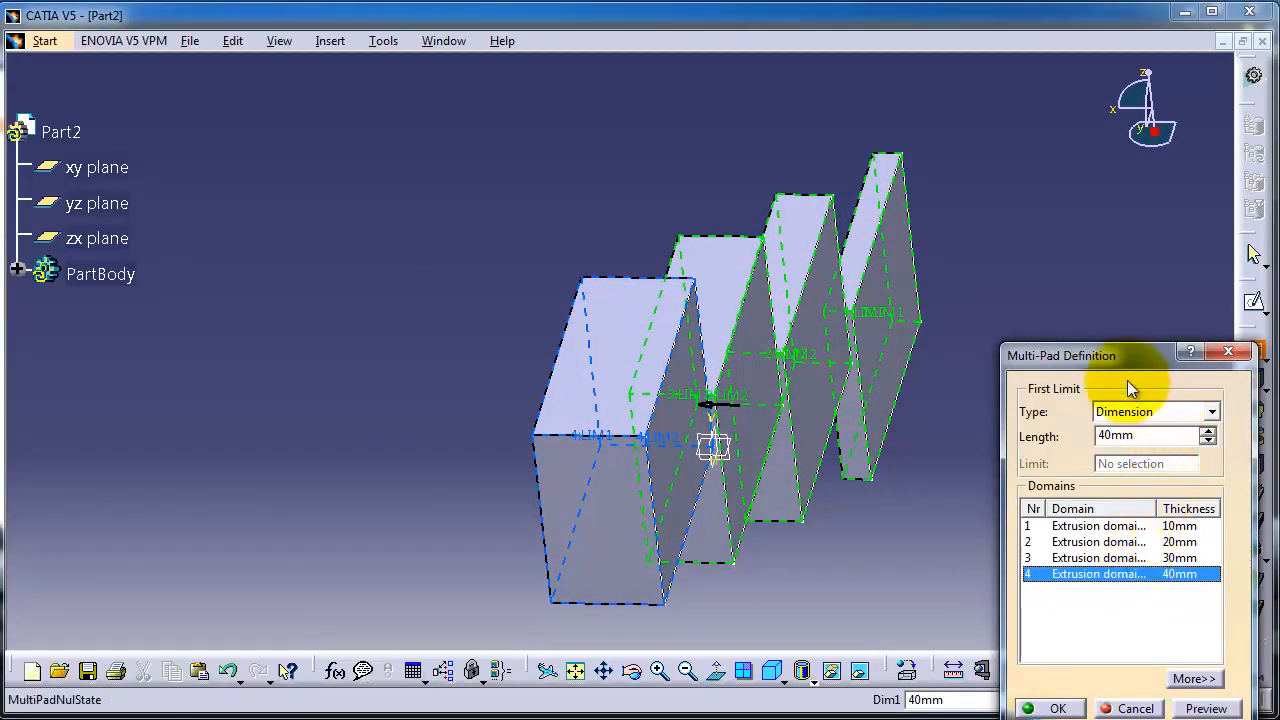
pyautogui.moveTo(1126, 355); pyautogui.dragTo(1008, 122)
pyautogui.click(1076, 446)
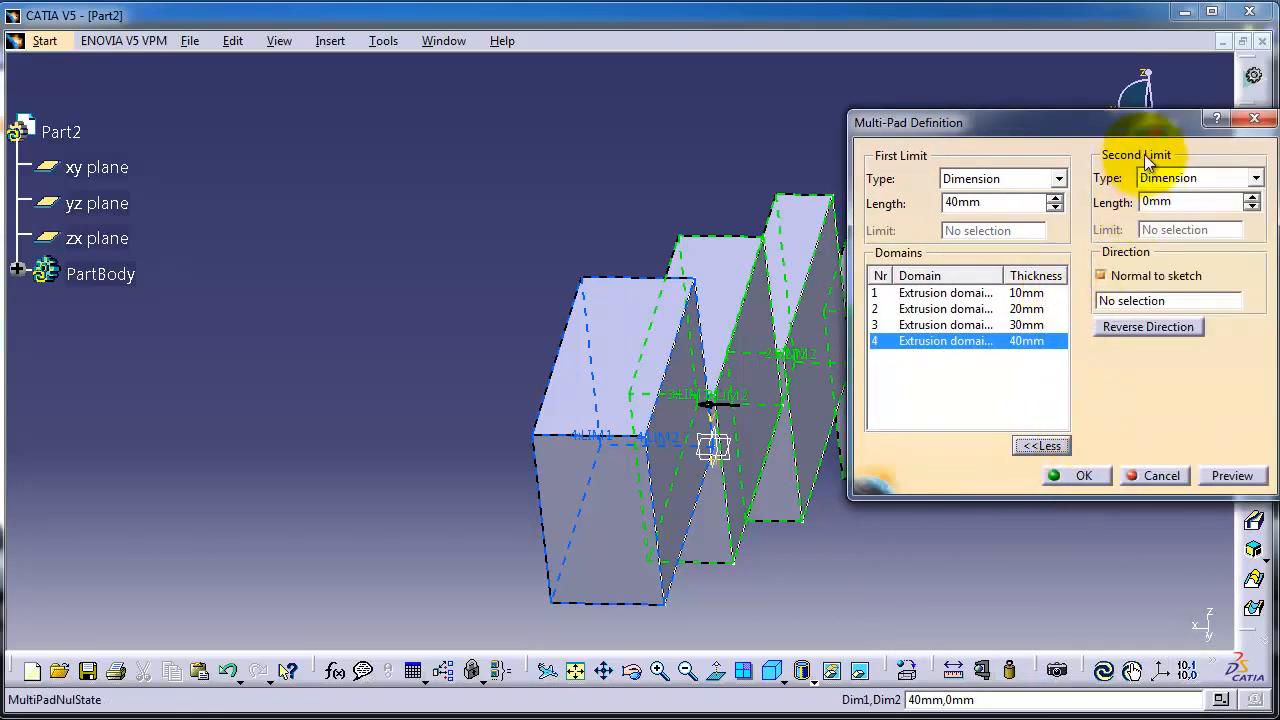
pyautogui.click(1222, 201)
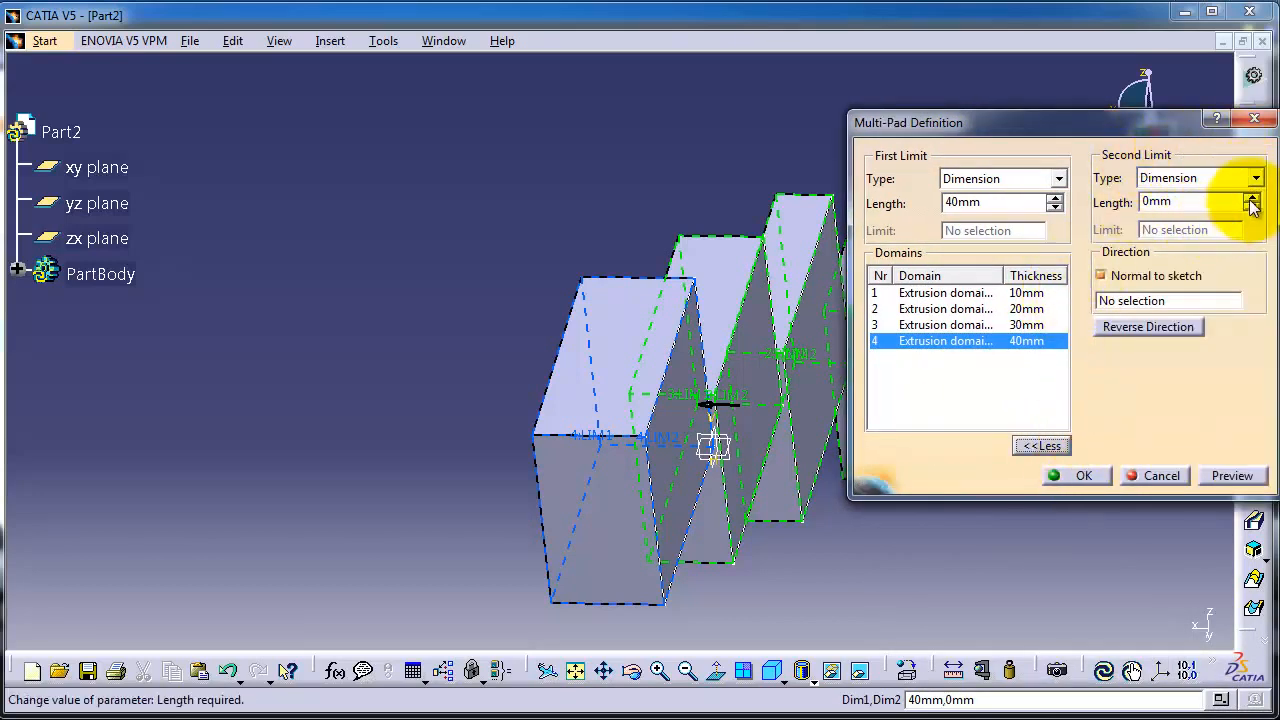
pyautogui.press('Return')
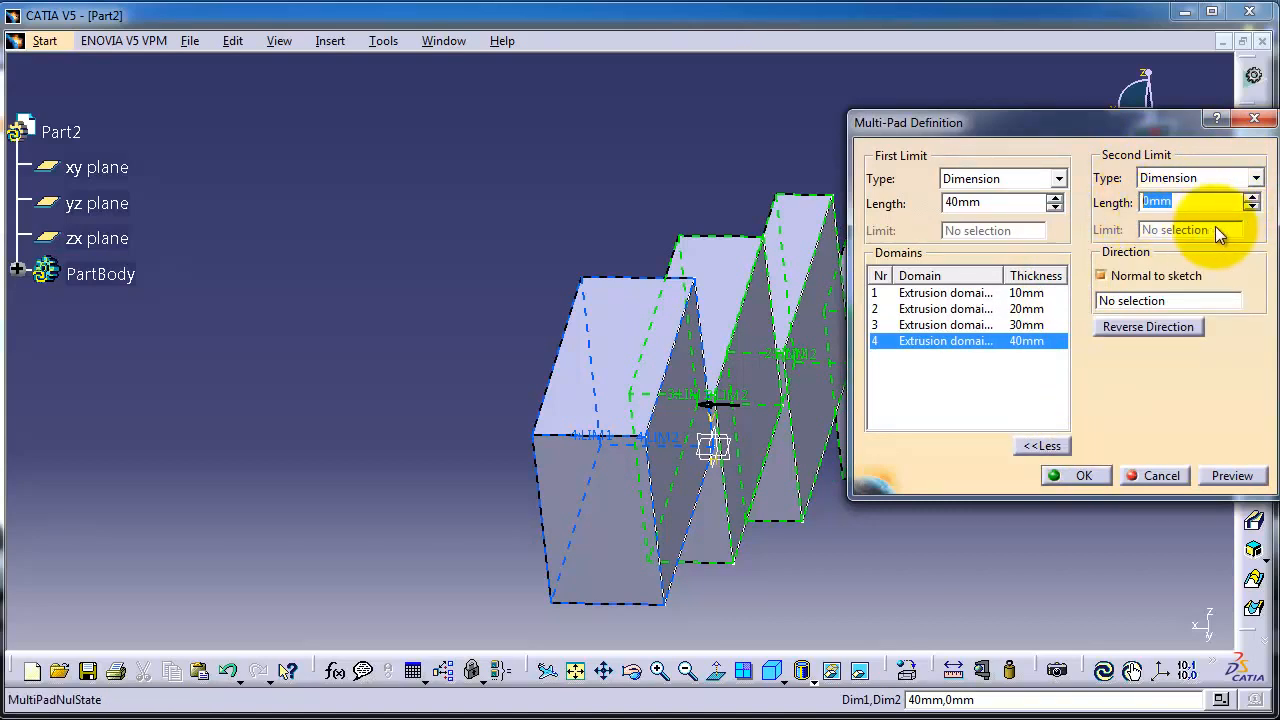
pyautogui.write('10')
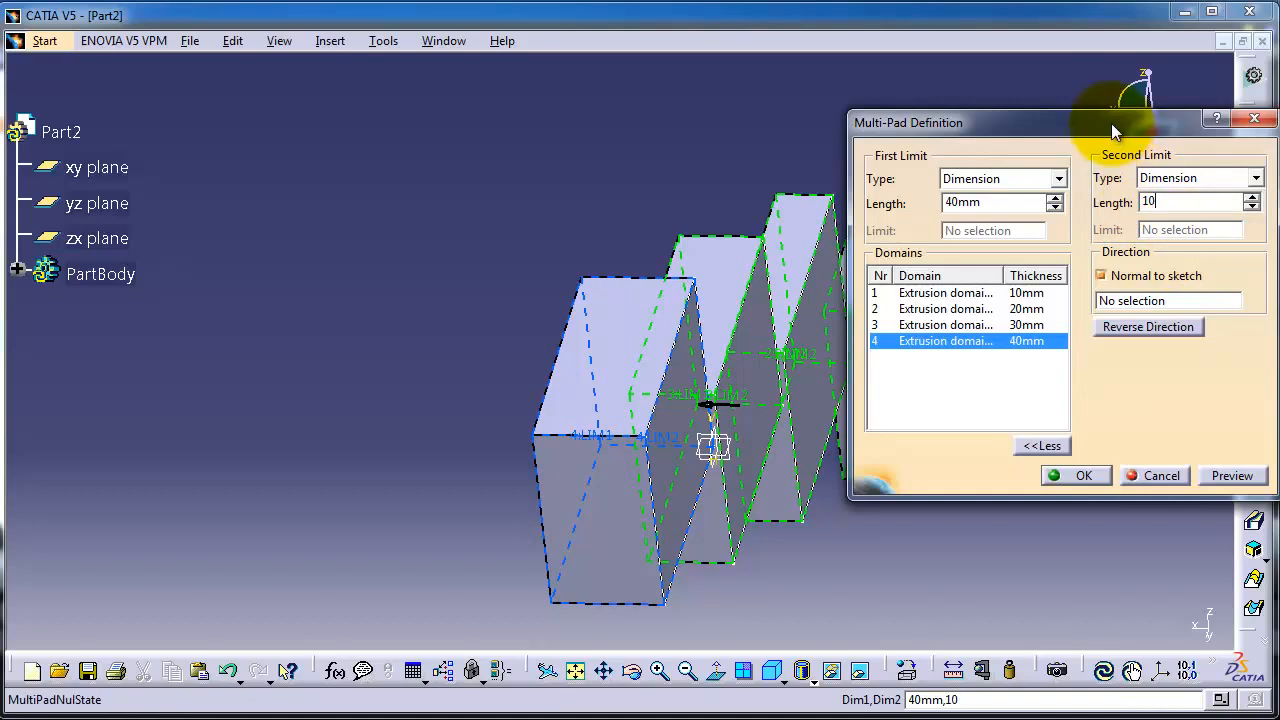
pyautogui.moveTo(1109, 121); pyautogui.dragTo(351, 155)
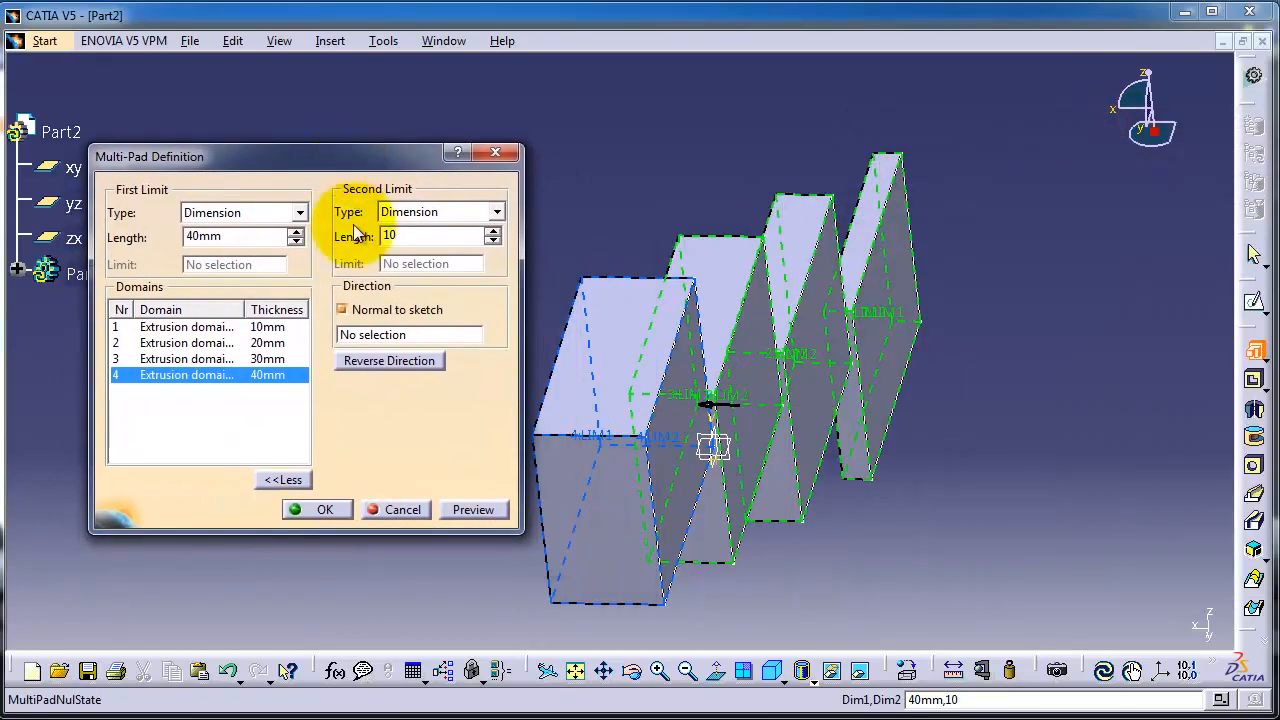
pyautogui.click(373, 360)
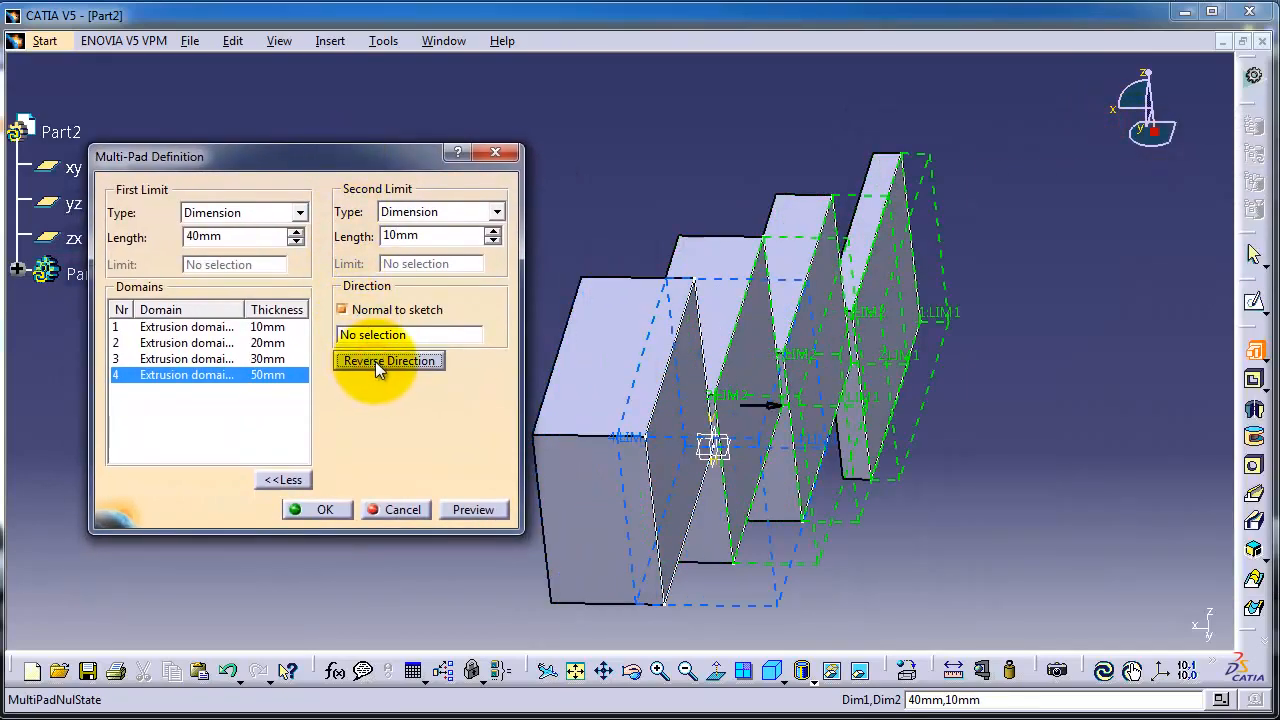
# Set the second limit length of extrusion domain 3 to 20 mm and of extrusion domain 2 to 30 mm.
pyautogui.click(259, 360)
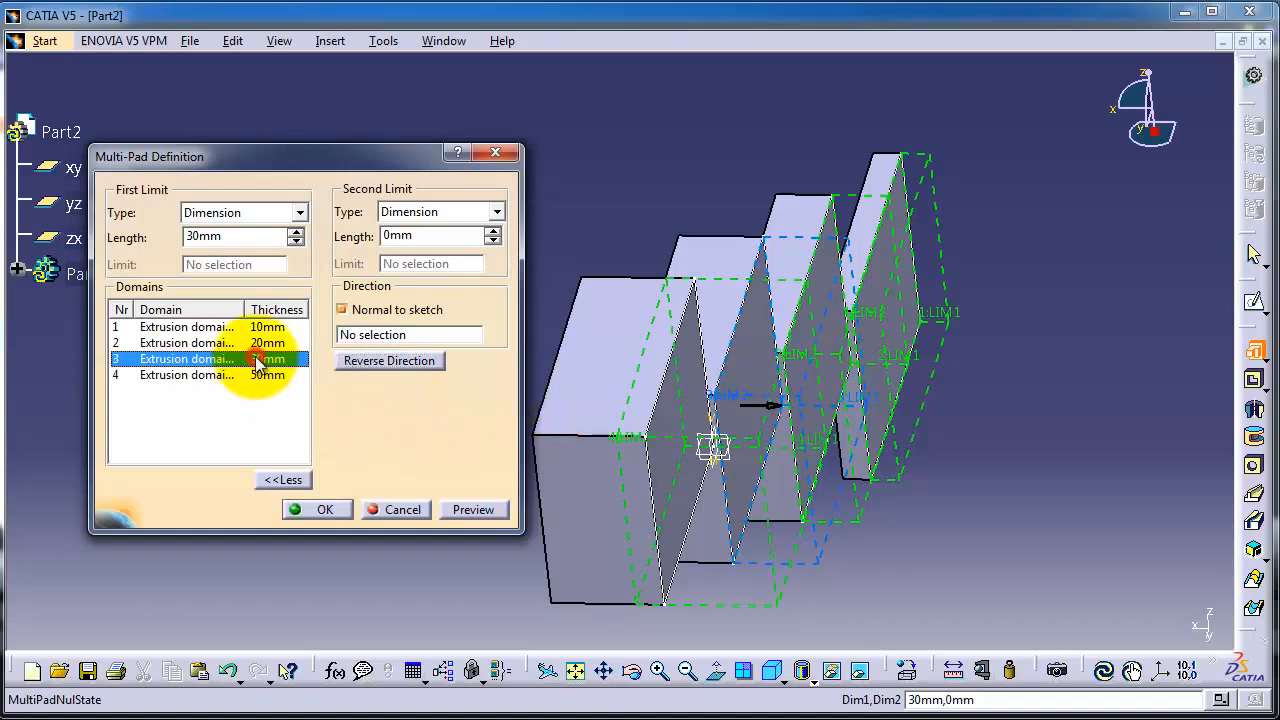
pyautogui.click(443, 235)
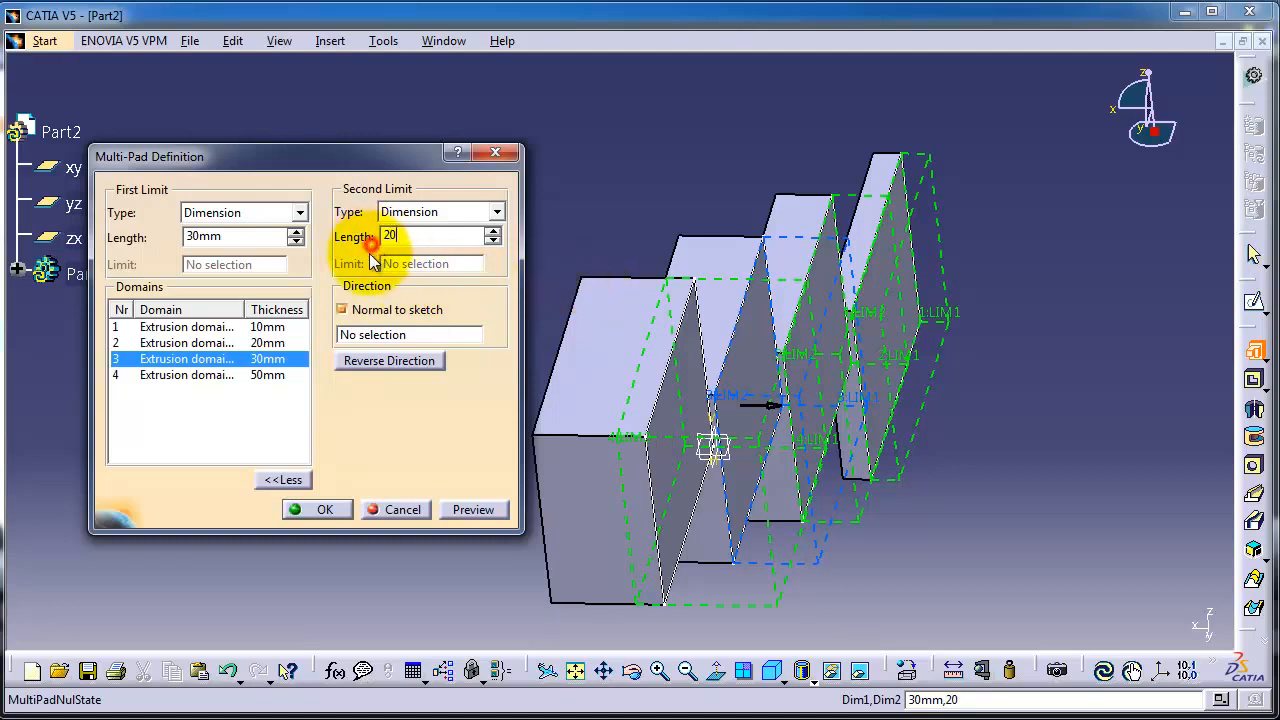
pyautogui.click(228, 344)
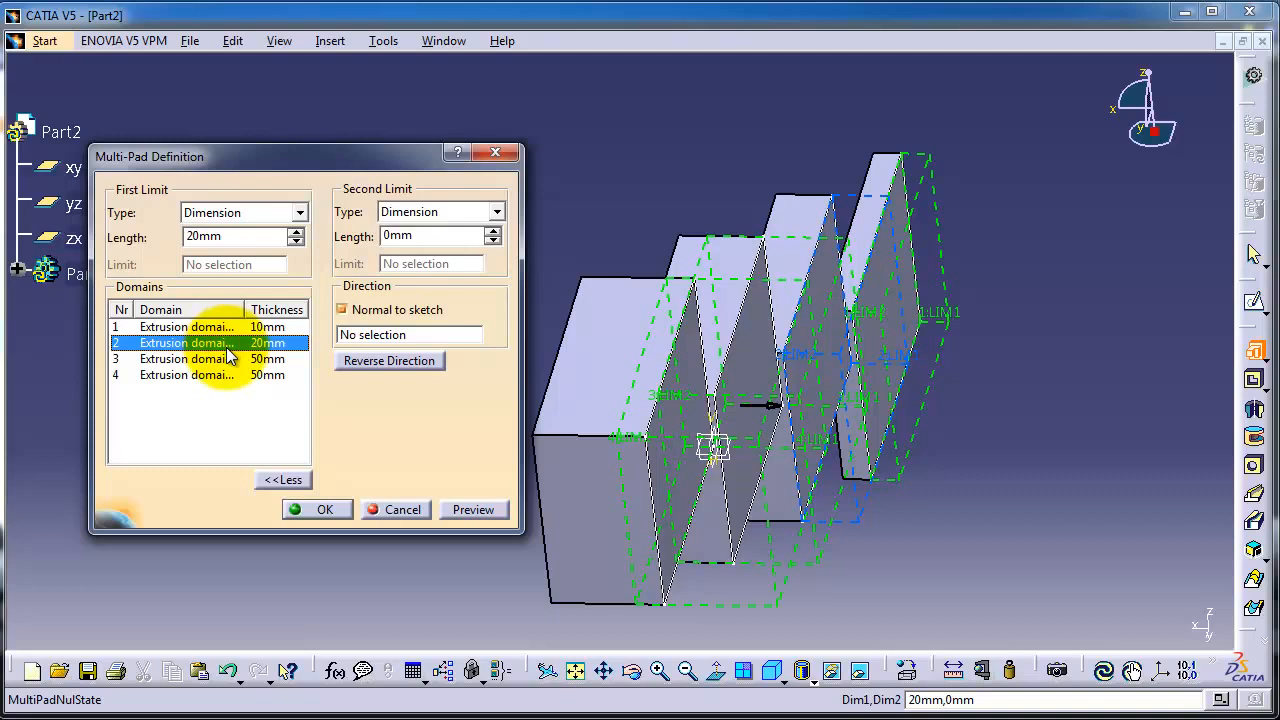
pyautogui.doubleClick(428, 237)
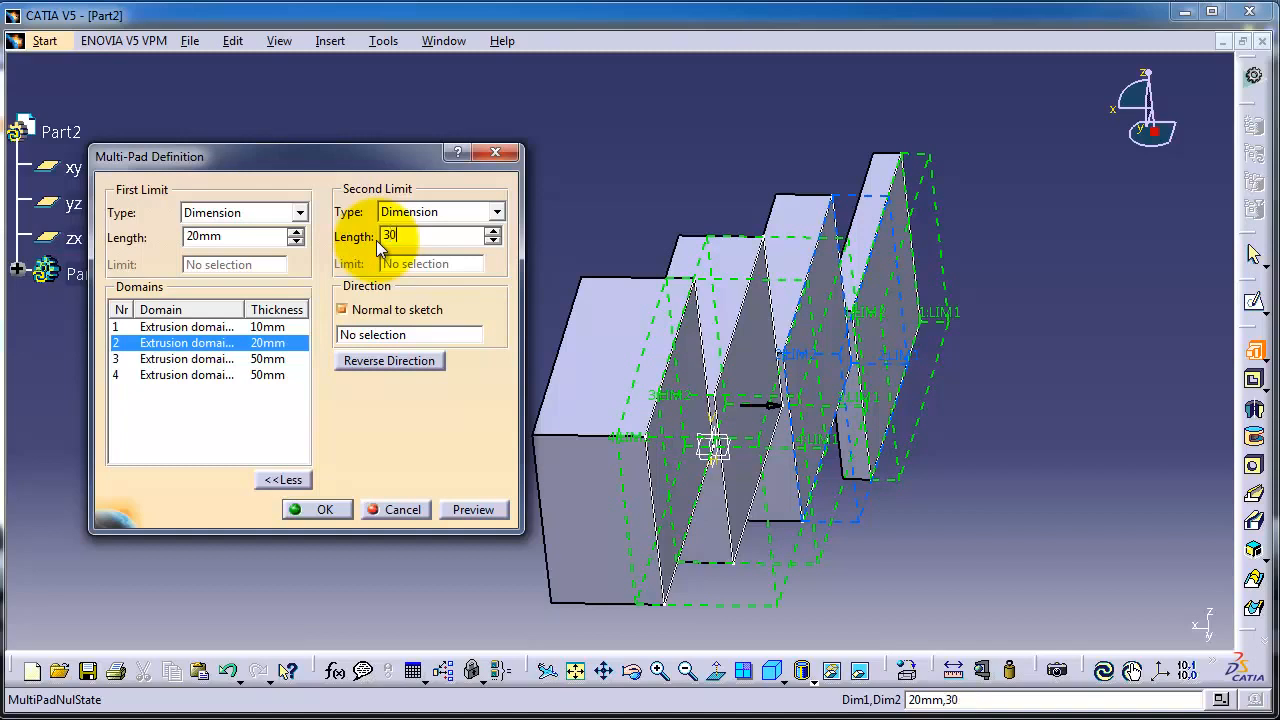
# Set the second limit of extrusion domain 1 to 40 mm, preview the solid and create the Multi-Pad.
pyautogui.click(267, 327)
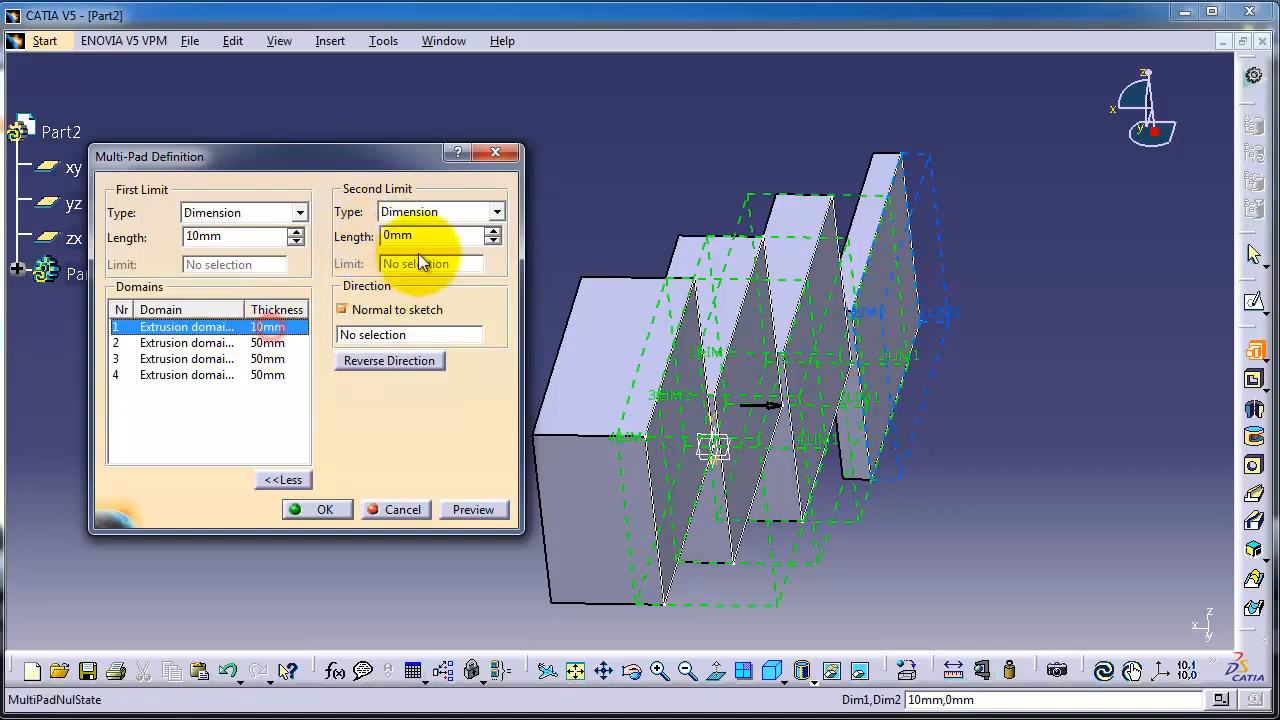
pyautogui.doubleClick(420, 237)
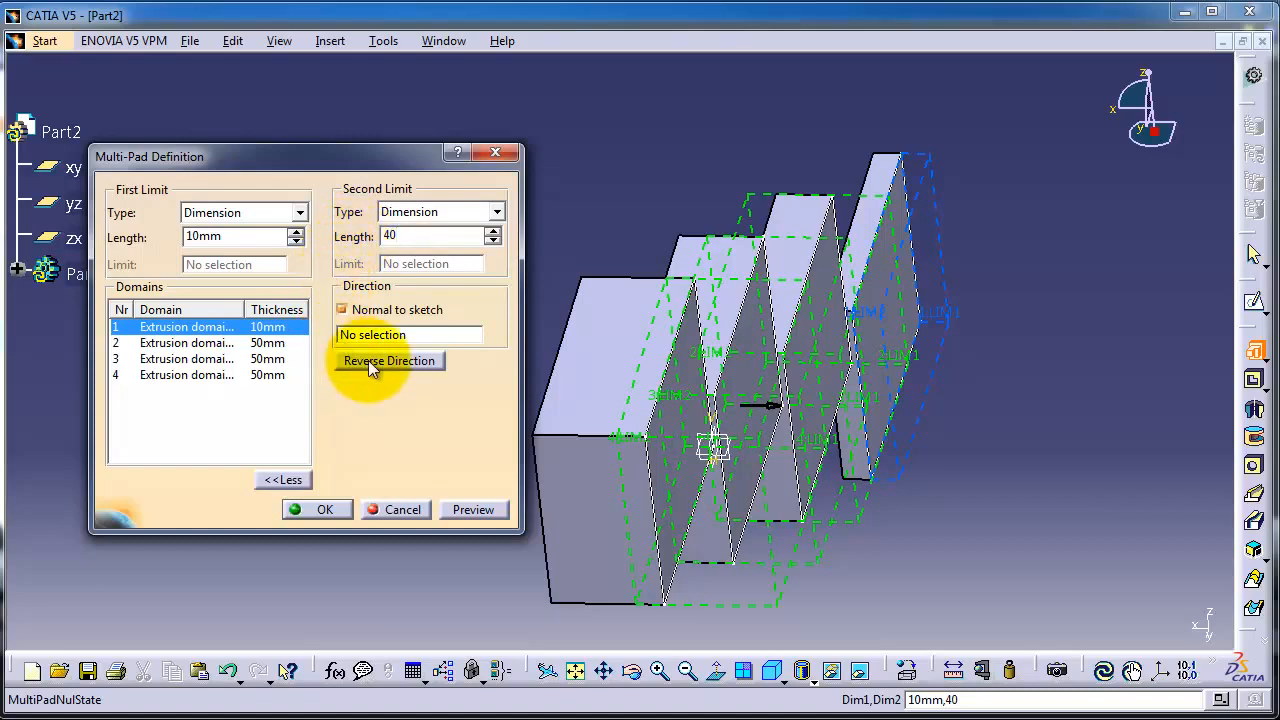
pyautogui.click(474, 520)
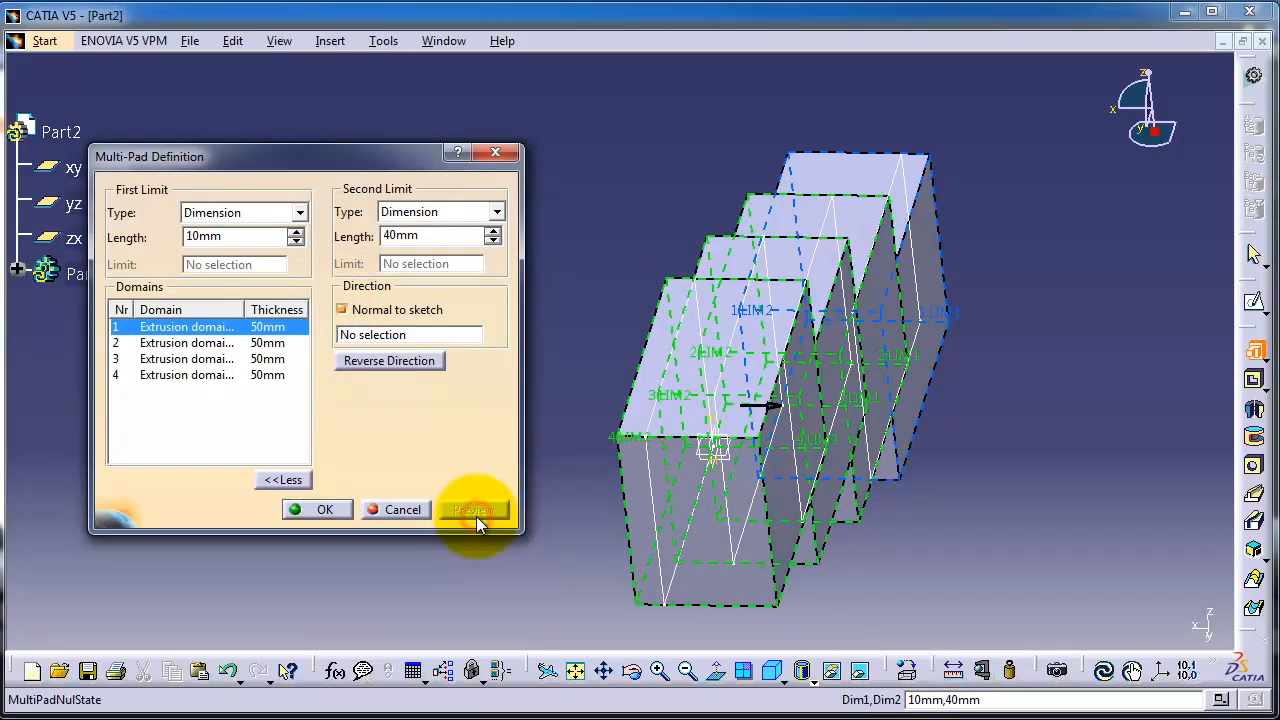
pyautogui.moveTo(917, 353); pyautogui.dragTo(703, 628, button='middle')
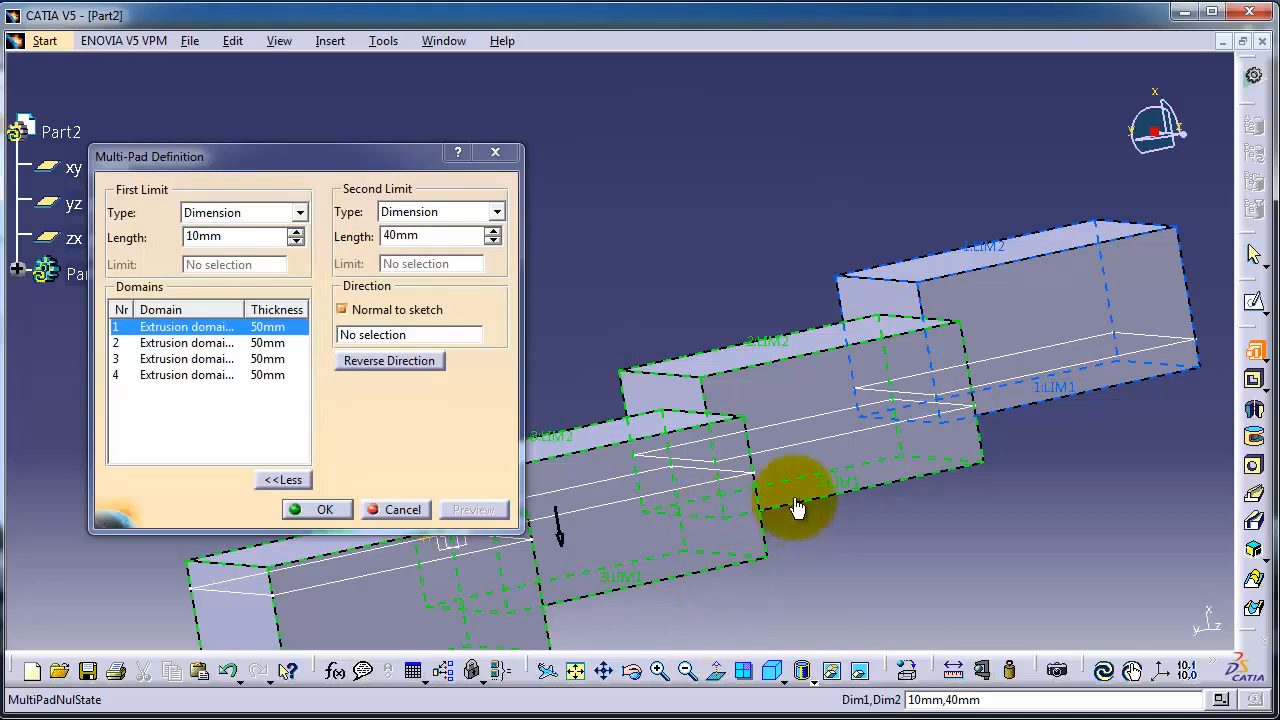
pyautogui.click(328, 509)
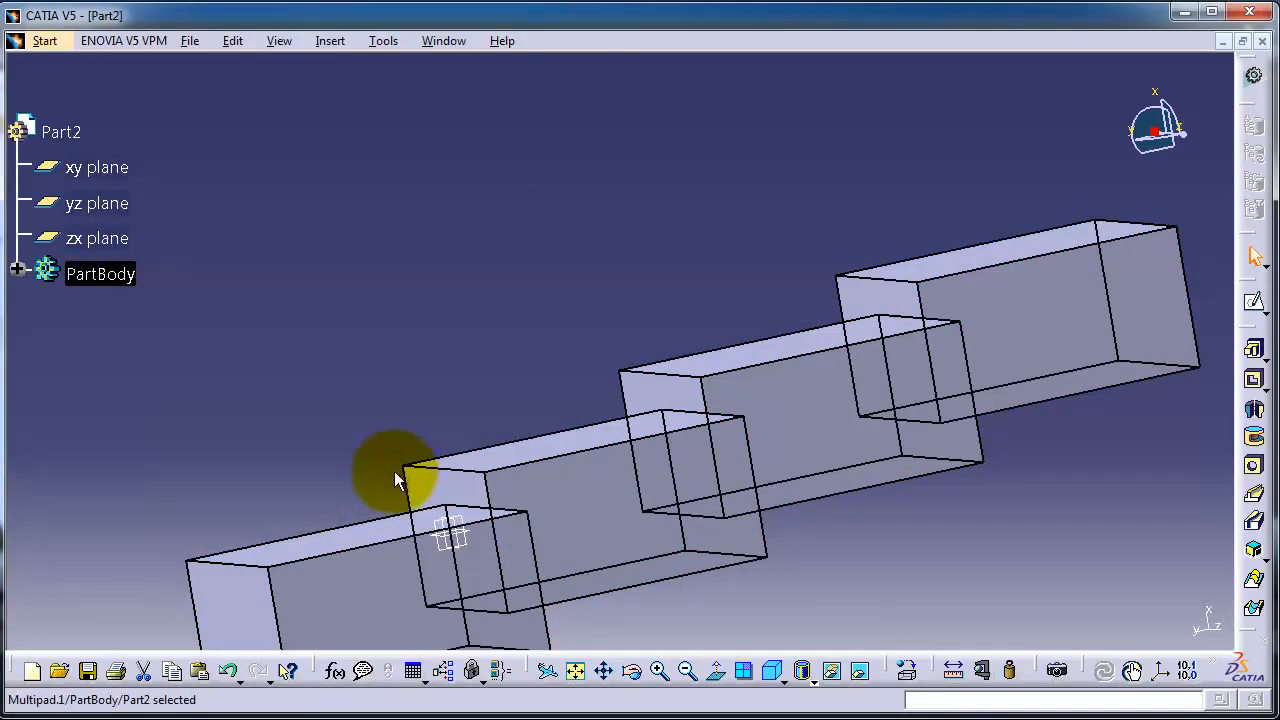
pyautogui.click(547, 358)
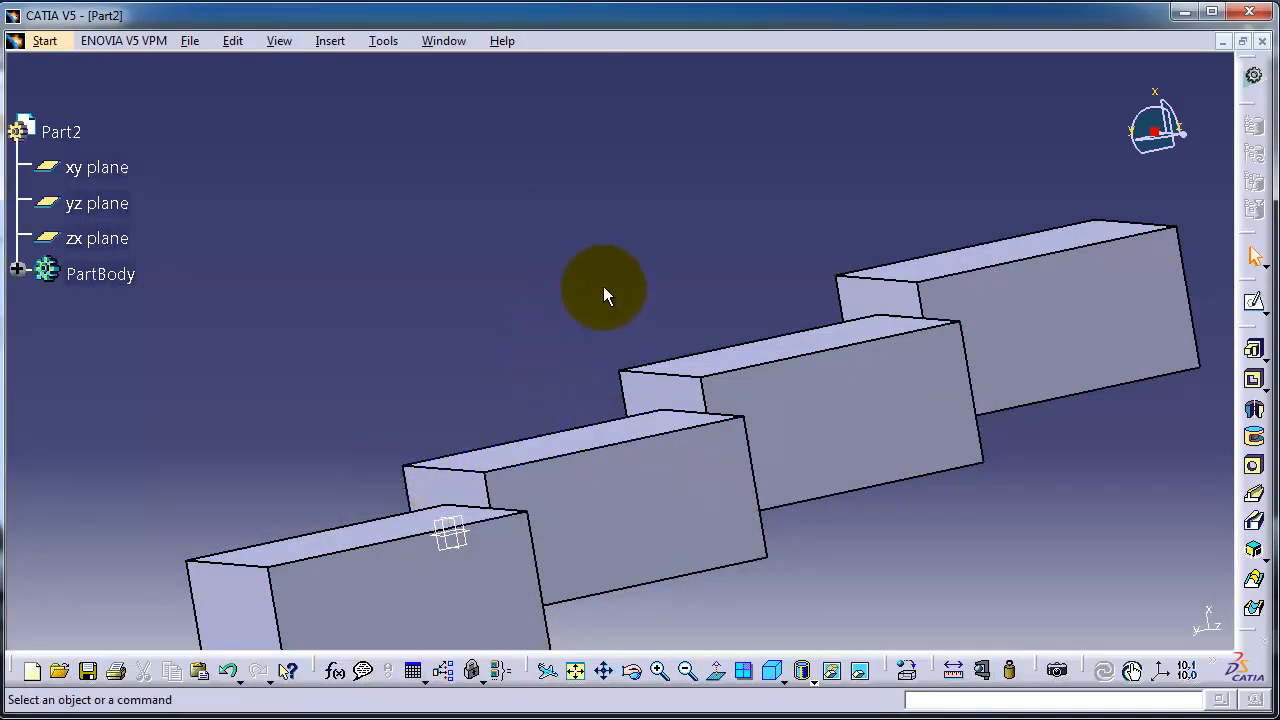
# Split the display into multiple views and examine the offsets between the four blocks in the isometric and orthographic views.
pyautogui.moveTo(600, 286); pyautogui.dragTo(517, 166, button='middle')
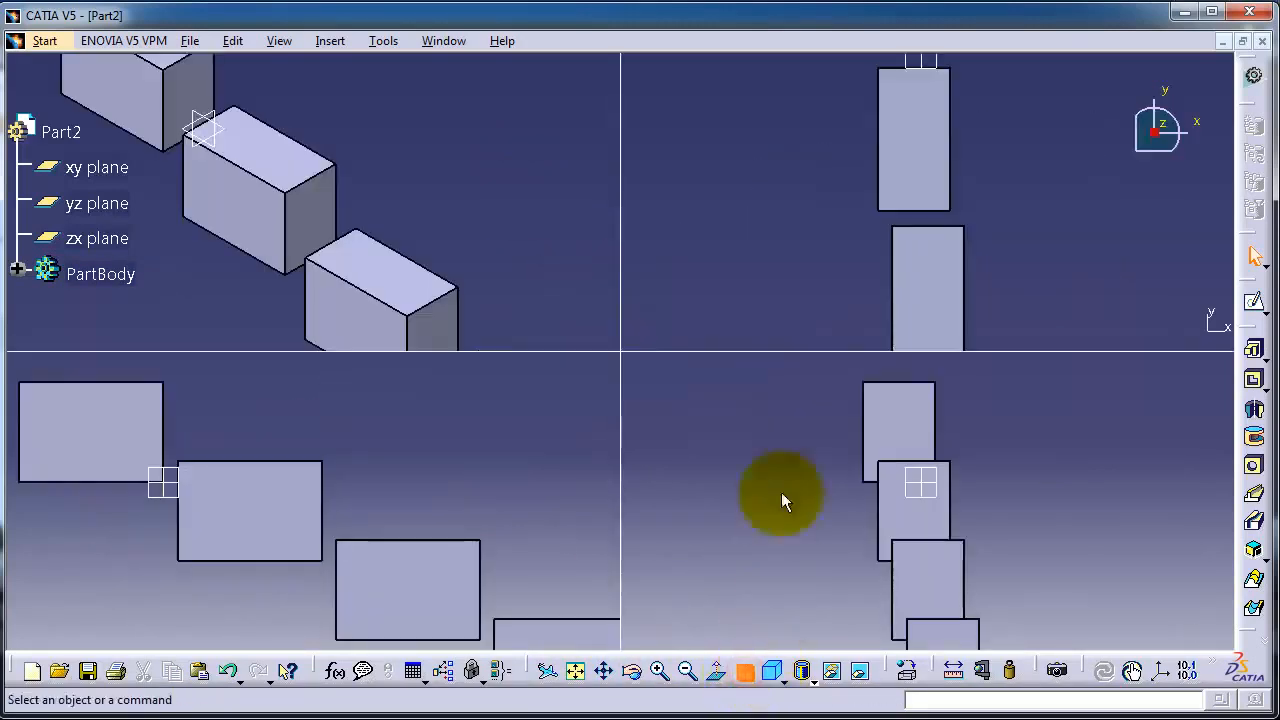
pyautogui.moveTo(802, 459); pyautogui.dragTo(766, 429, button='middle')
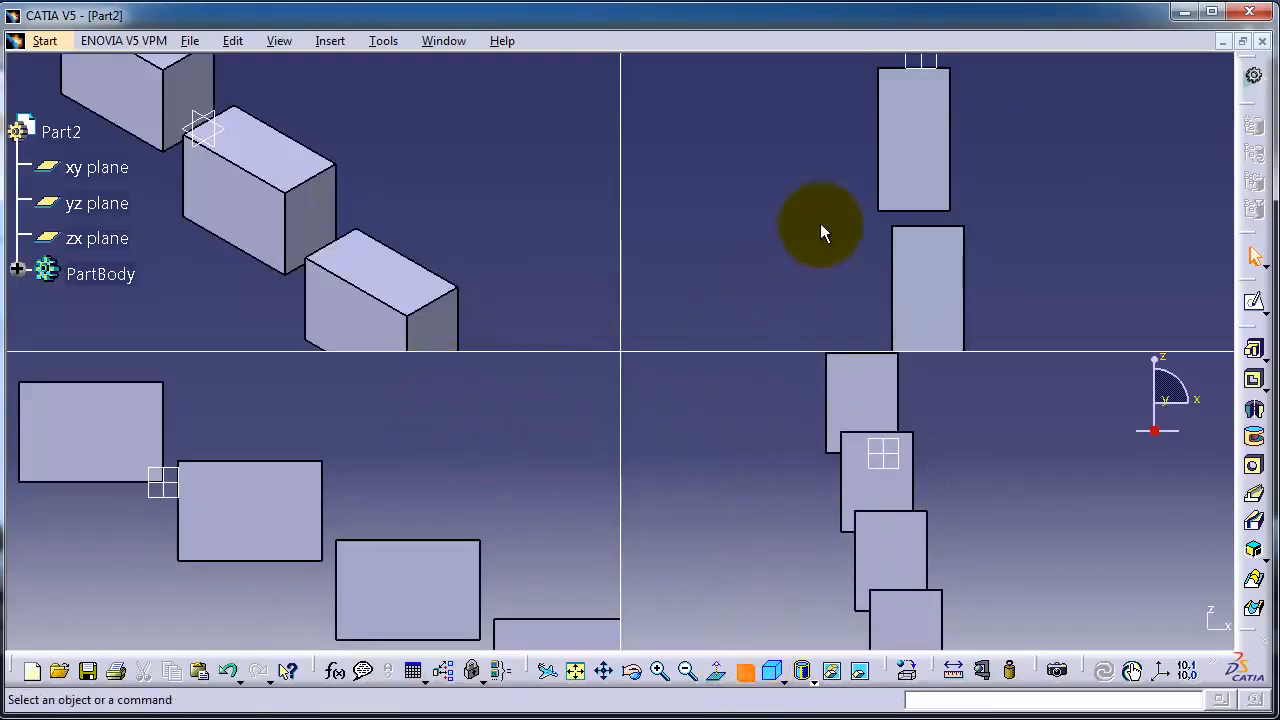
pyautogui.moveTo(820, 231); pyautogui.dragTo(750, 104, button='middle')
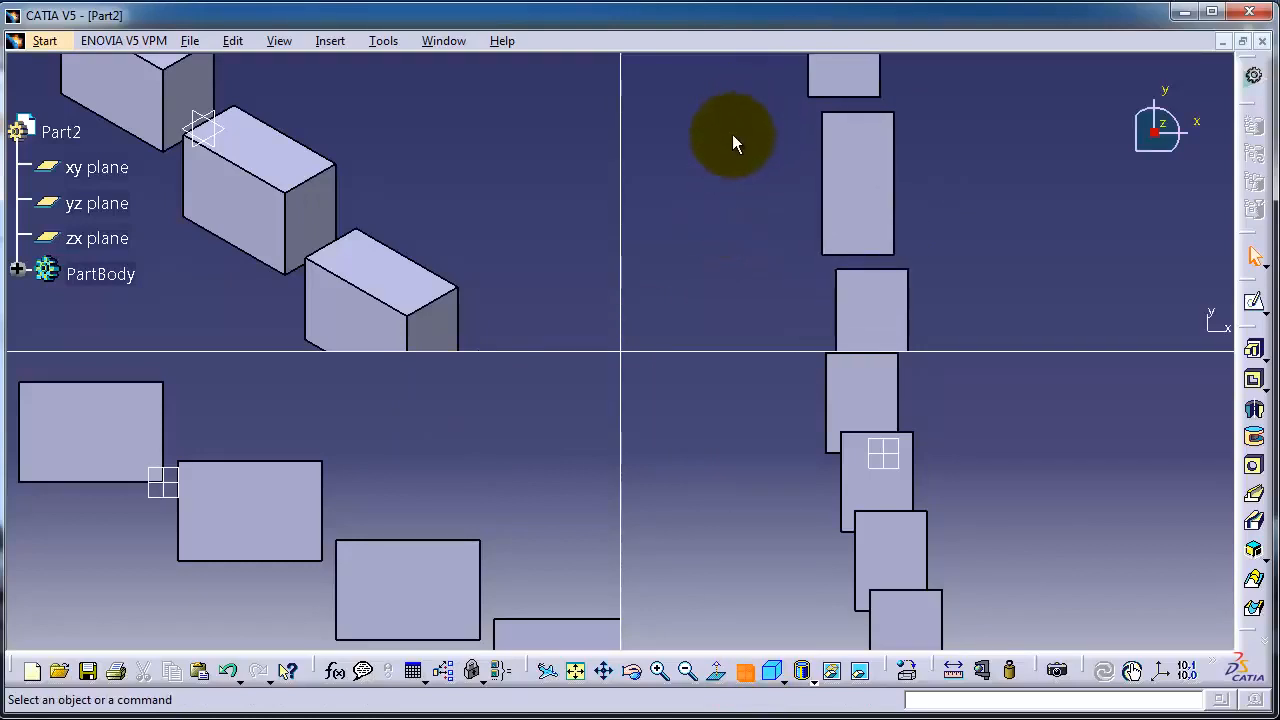
pyautogui.moveTo(369, 197); pyautogui.dragTo(456, 238, button='middle')
pyautogui.moveTo(454, 522); pyautogui.dragTo(406, 414, button='middle')
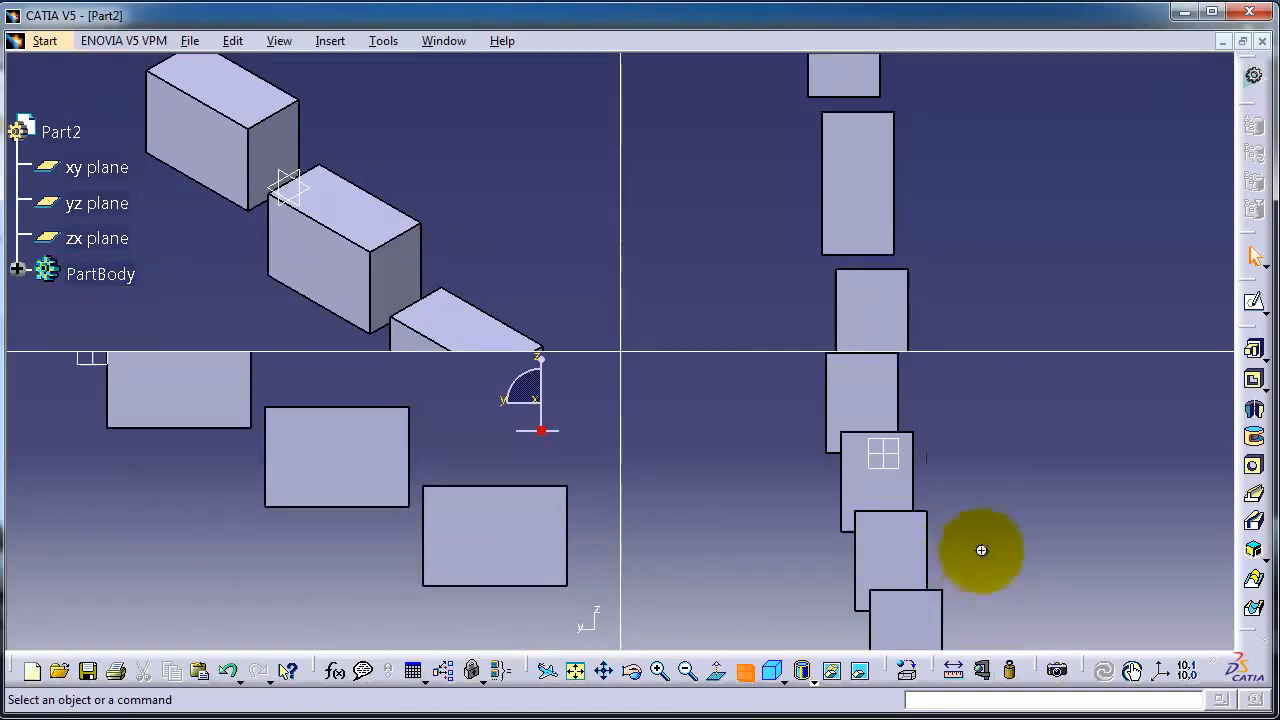
pyautogui.moveTo(980, 549); pyautogui.dragTo(888, 517, button='middle')
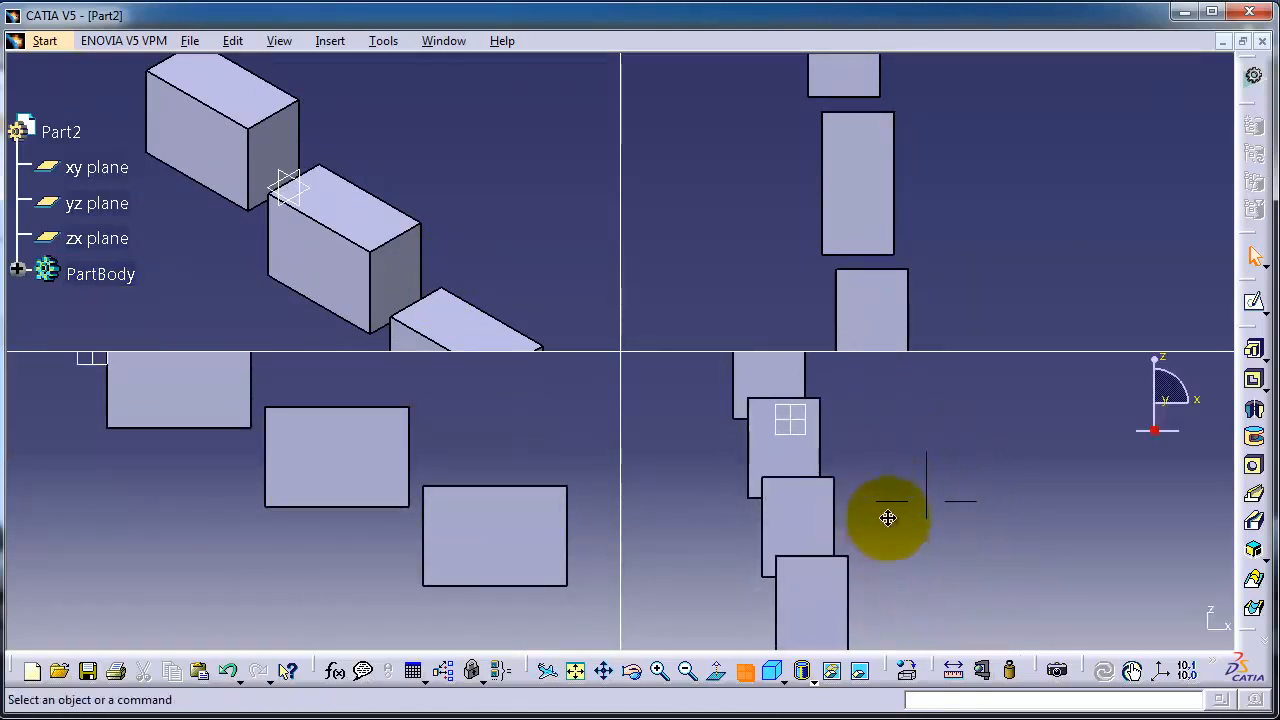
pyautogui.moveTo(890, 511)
pyautogui.mouseDown(button='middle')
pyautogui.moveTo(906, 489)
pyautogui.moveTo(911, 516)
pyautogui.mouseUp(button='middle')
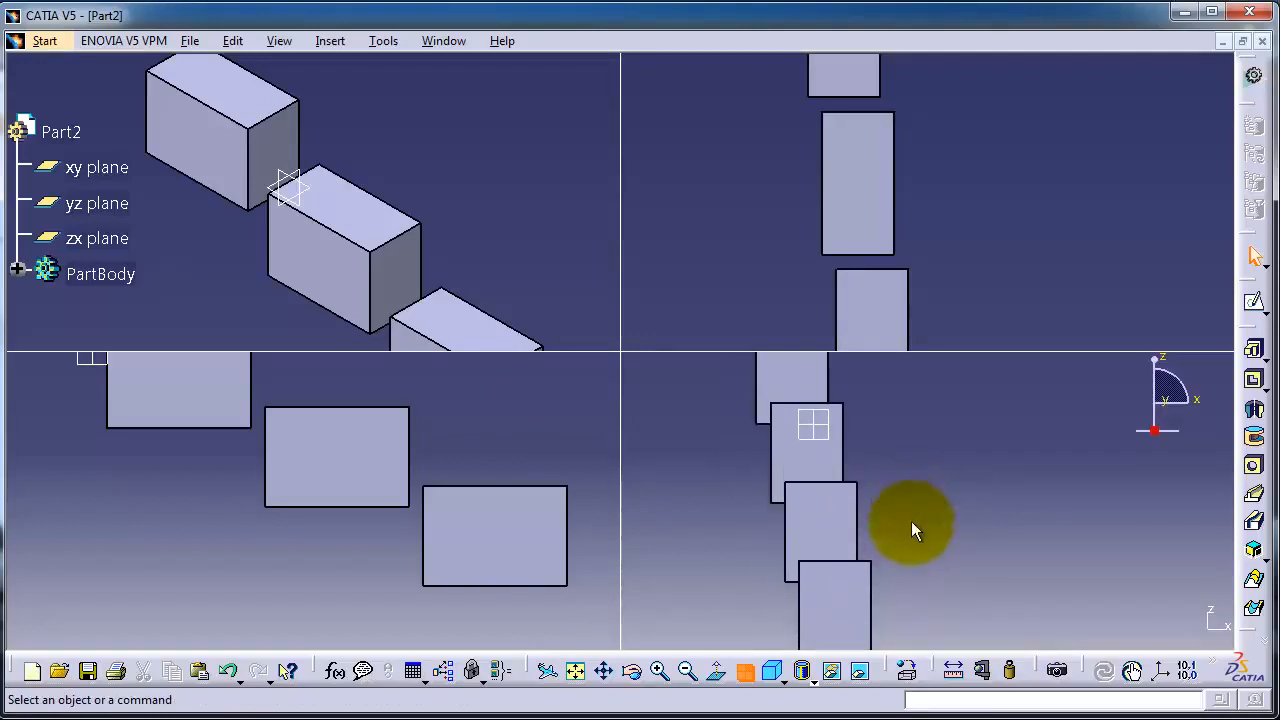
pyautogui.scroll(-2, 910, 521)
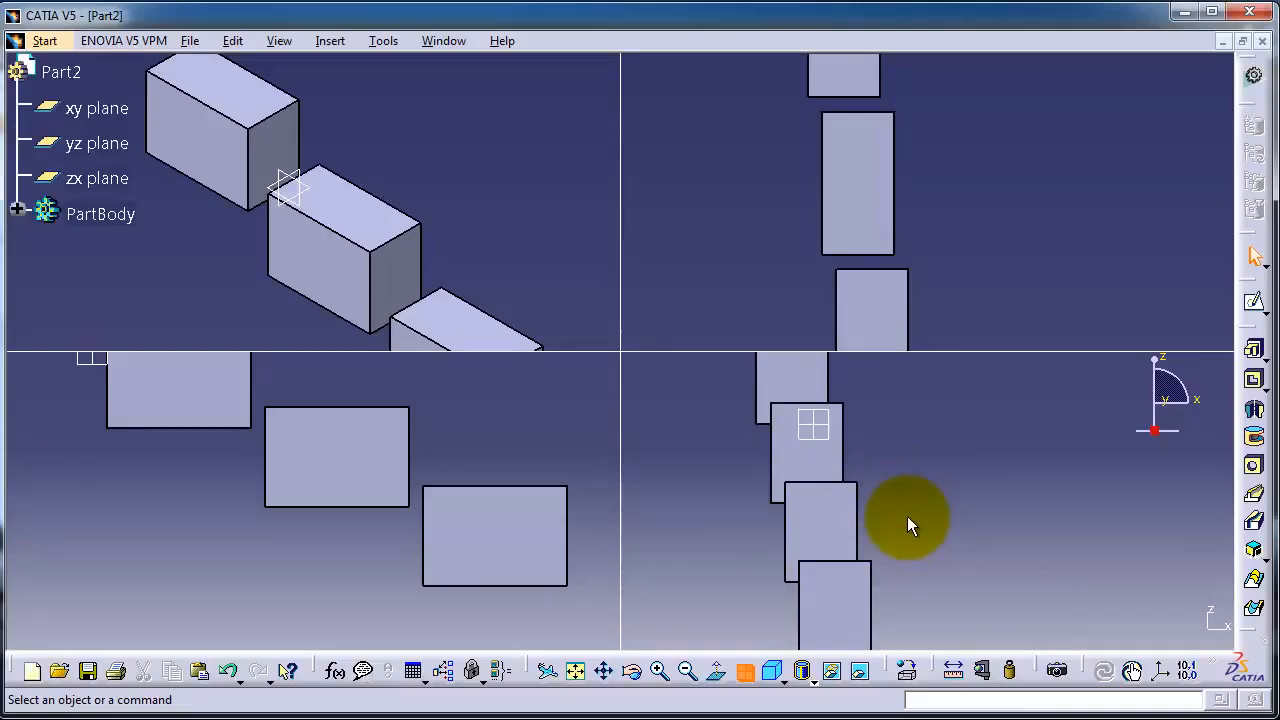